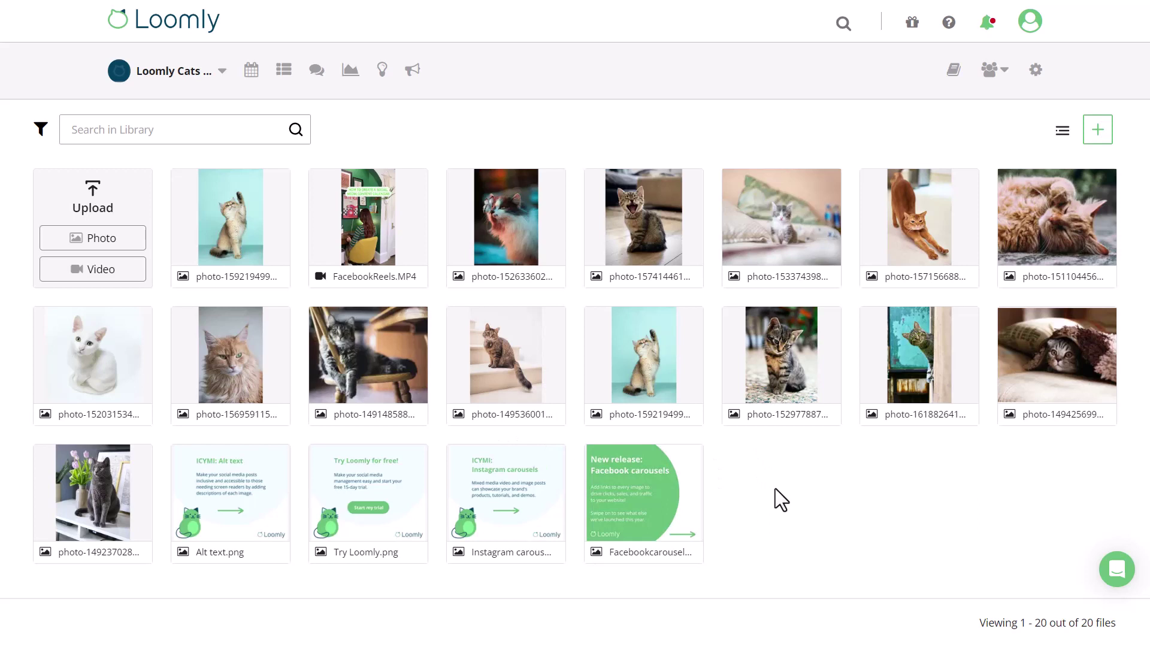
# - Add the chosen cat photos from an Unsplash 'cat' search to the Library
pyautogui.click(1097, 133)
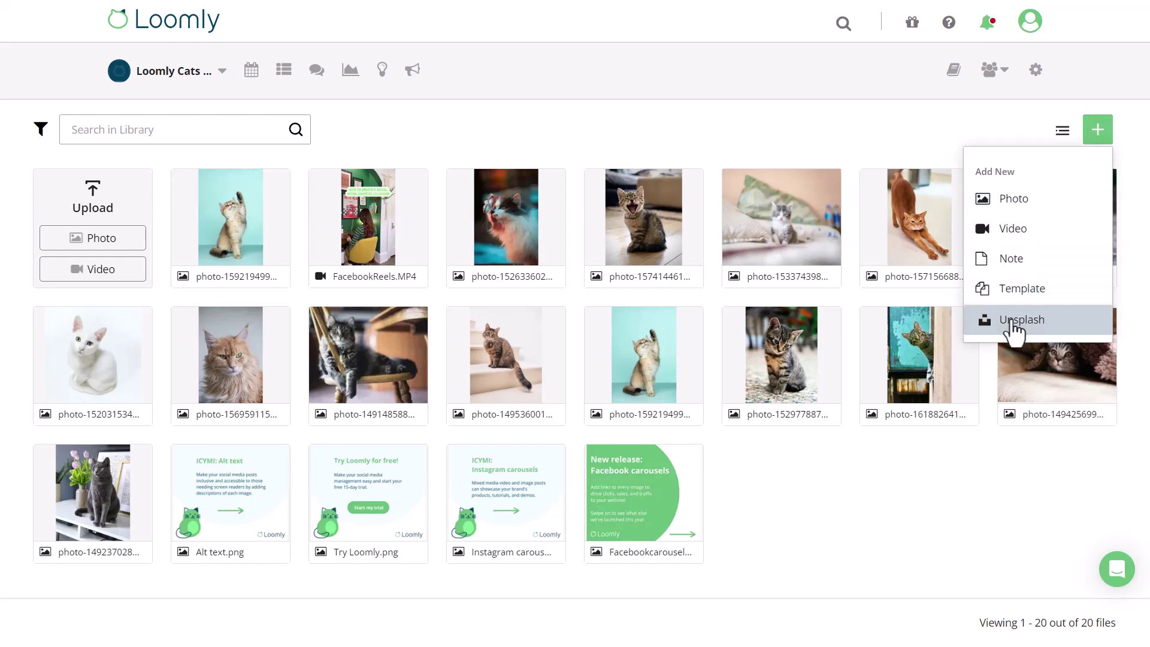
pyautogui.click(1013, 326)
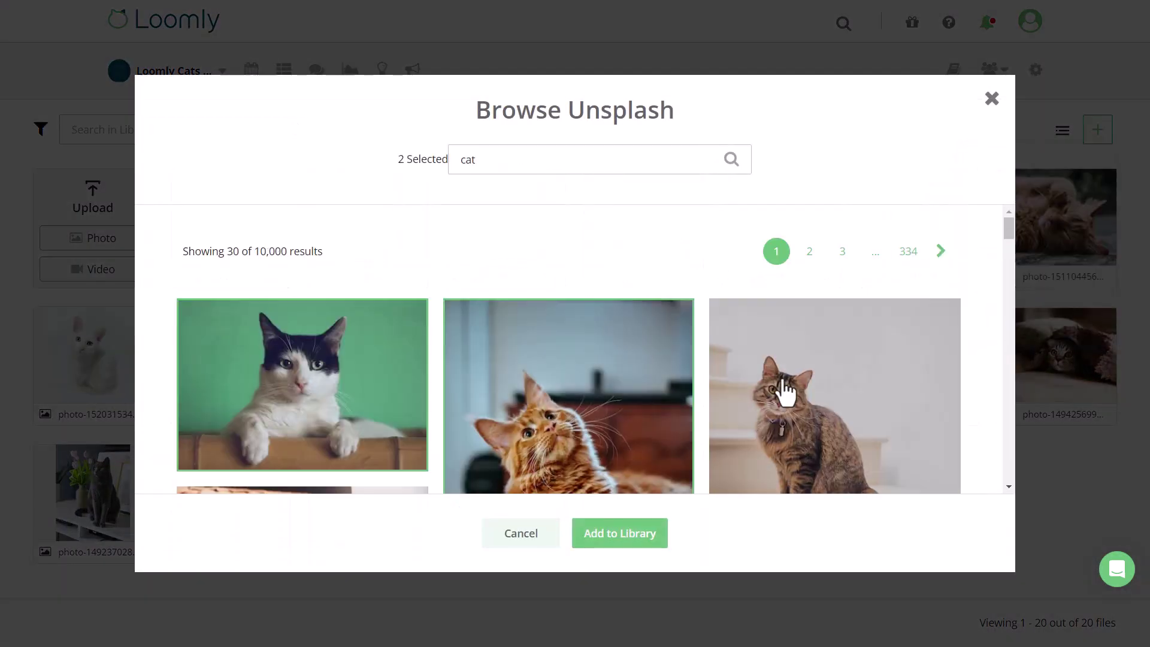
pyautogui.scroll(-4, 659, 393)
pyautogui.click(580, 393)
pyautogui.click(302, 383)
pyautogui.click(563, 466)
pyautogui.click(618, 552)
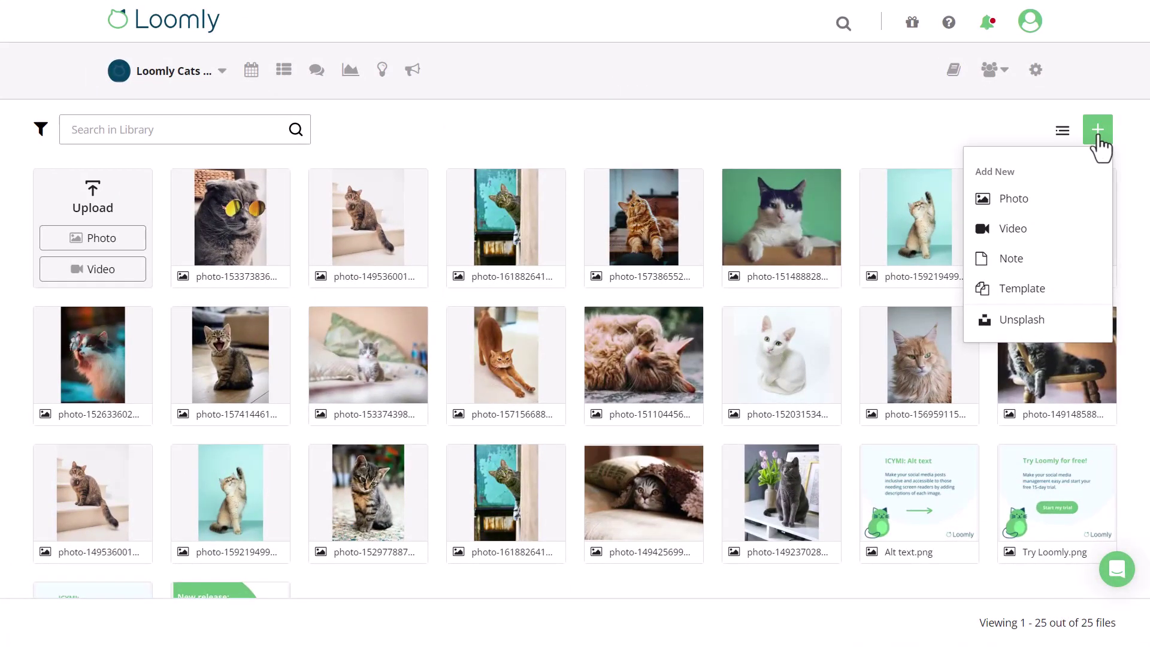
# - Create the note 'Use Loomly's Library' labelled Releases, then select it with the sunglasses cat photo
pyautogui.click(1012, 259)
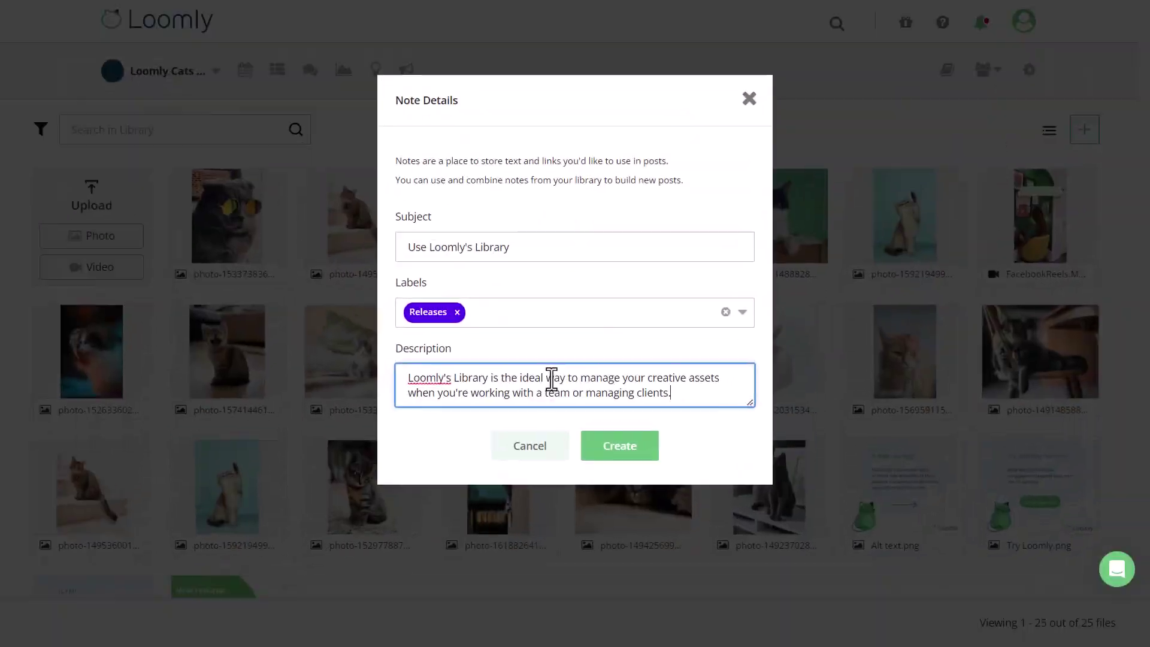
pyautogui.click(617, 453)
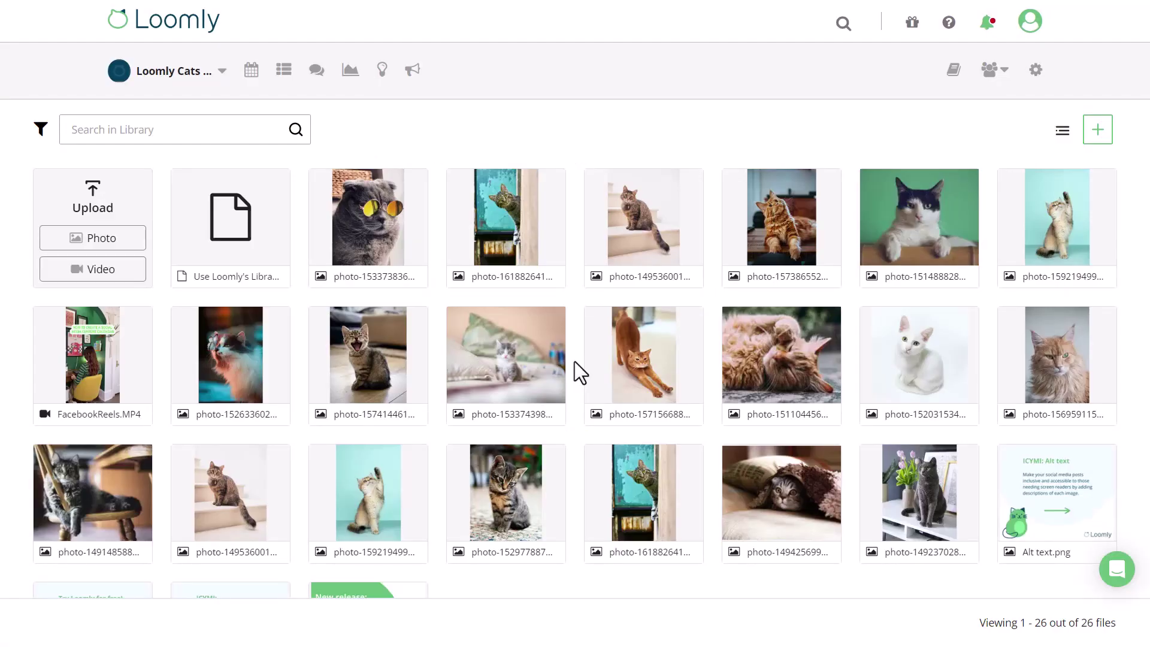
pyautogui.click(230, 239)
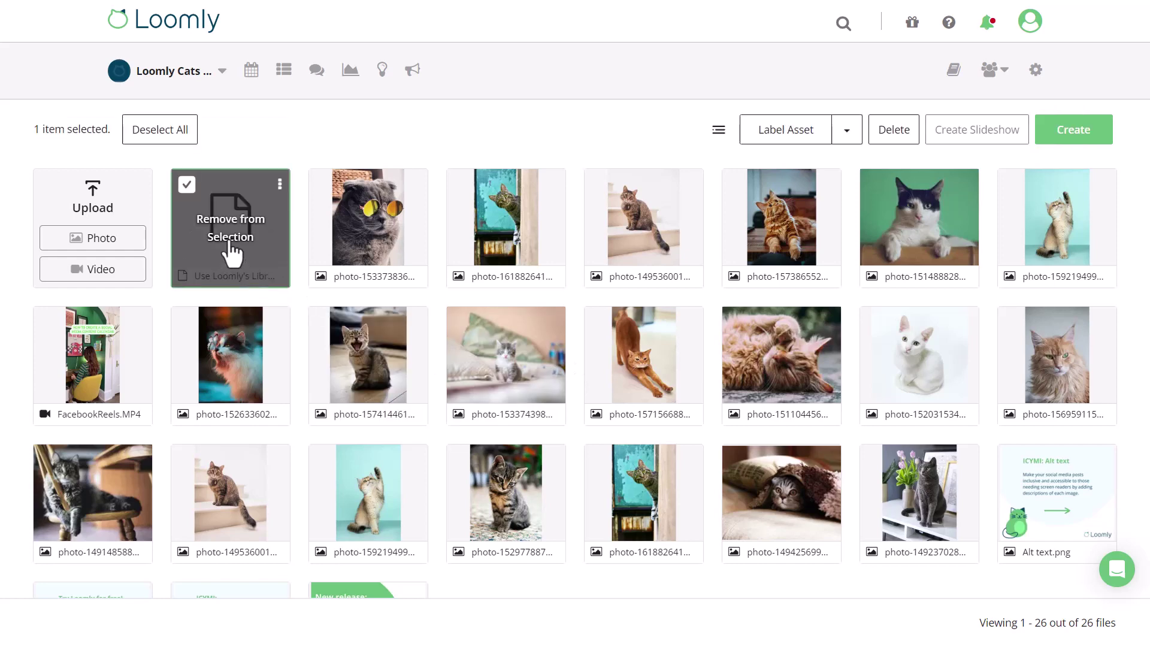
pyautogui.click(390, 241)
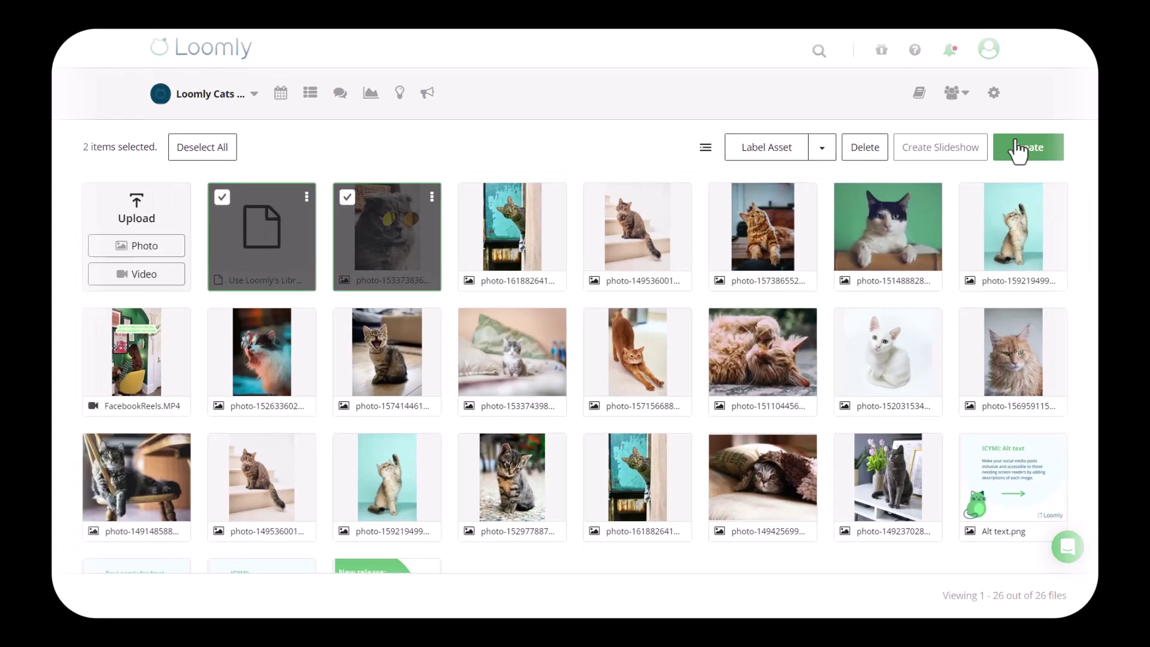
pyautogui.click(1093, 133)
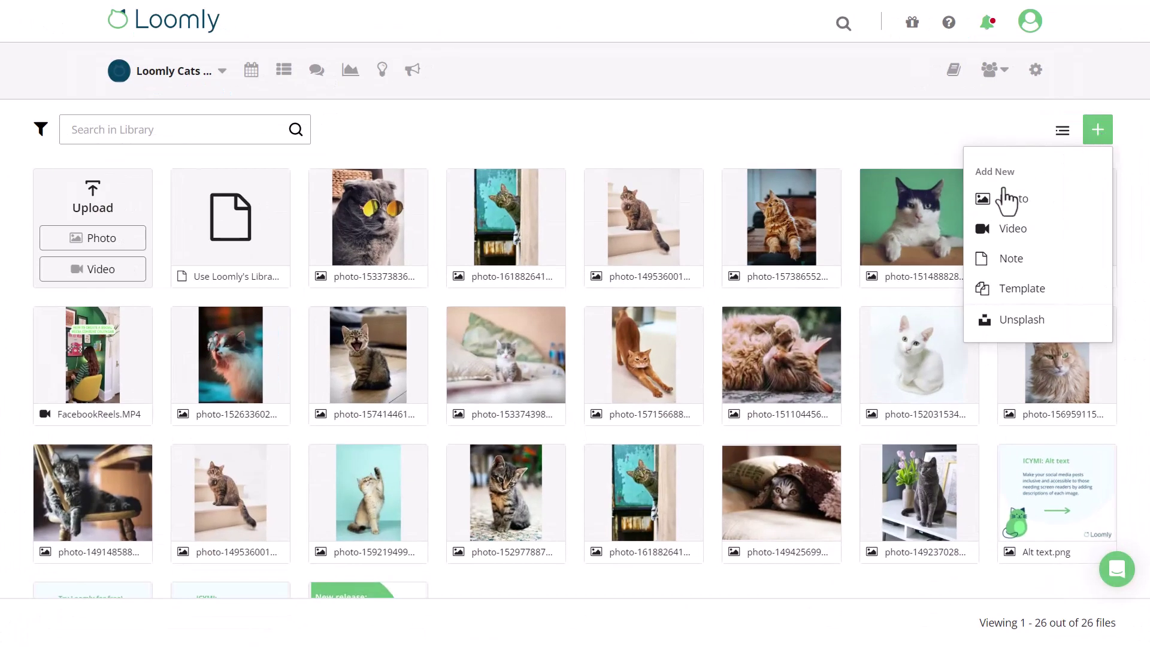
# - Start a new post template with subject 'Store hours' and label Releases
pyautogui.click(1001, 289)
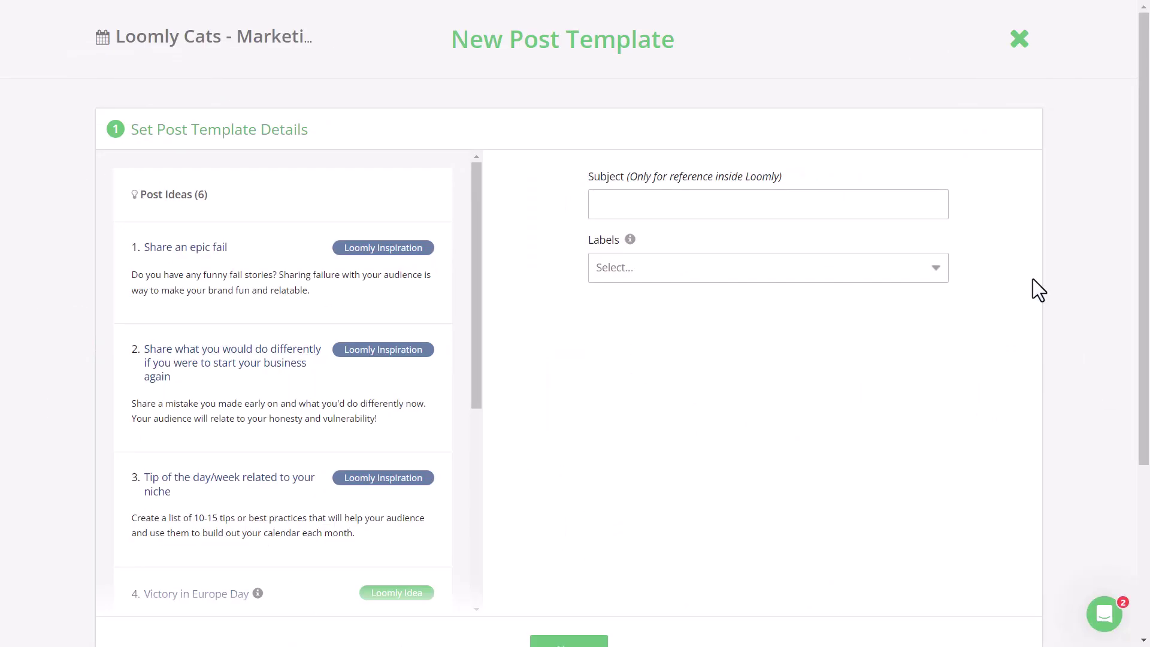
pyautogui.click(706, 206)
pyautogui.write('Store hours')
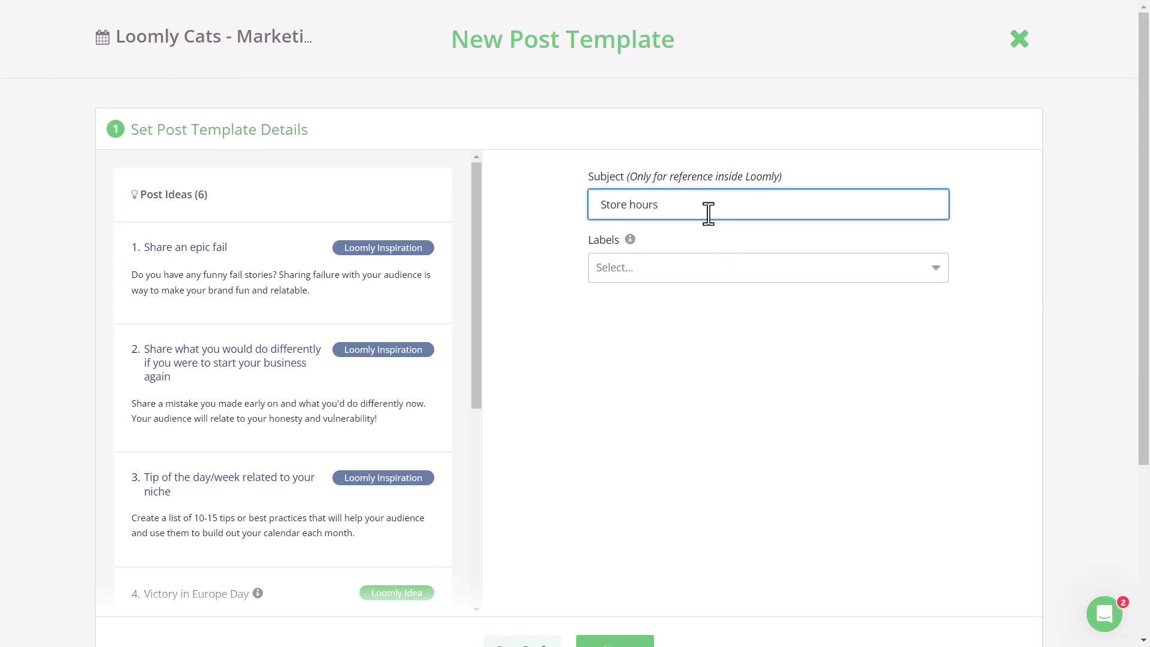
pyautogui.click(698, 262)
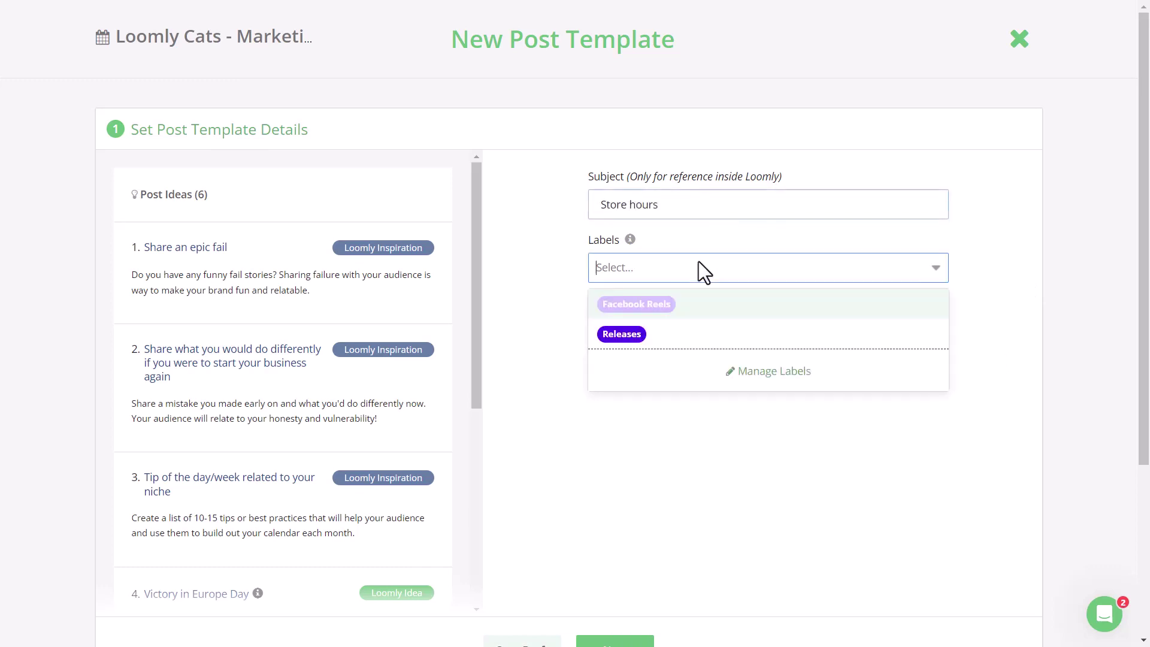
pyautogui.click(689, 333)
pyautogui.scroll(-4, 632, 273)
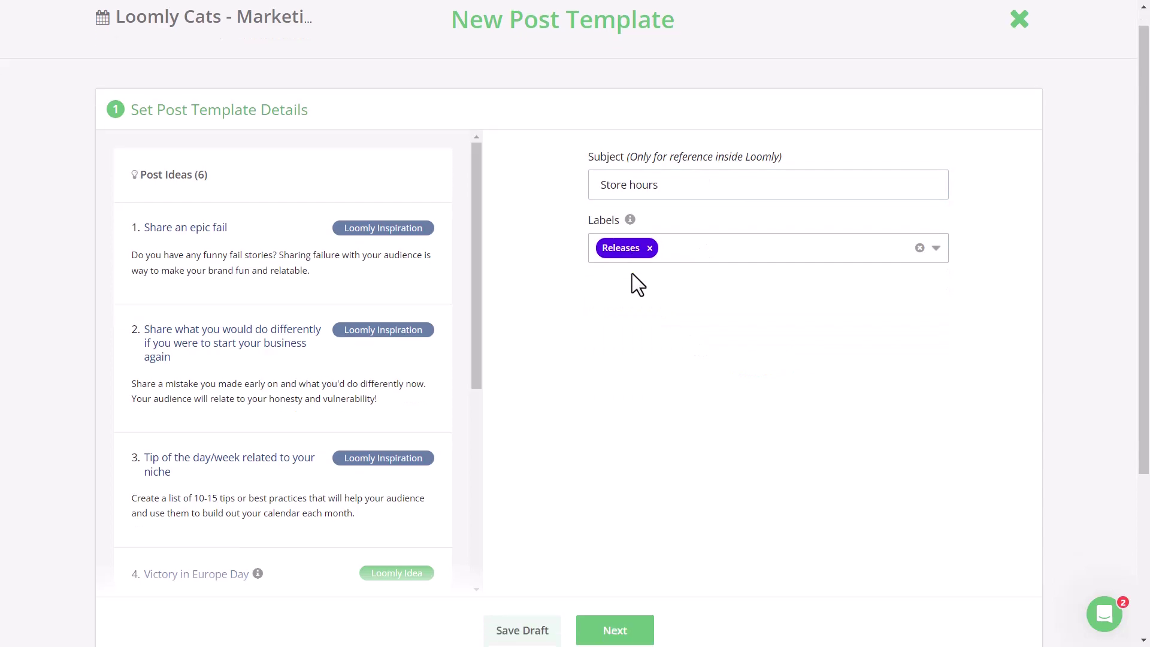
pyautogui.click(618, 424)
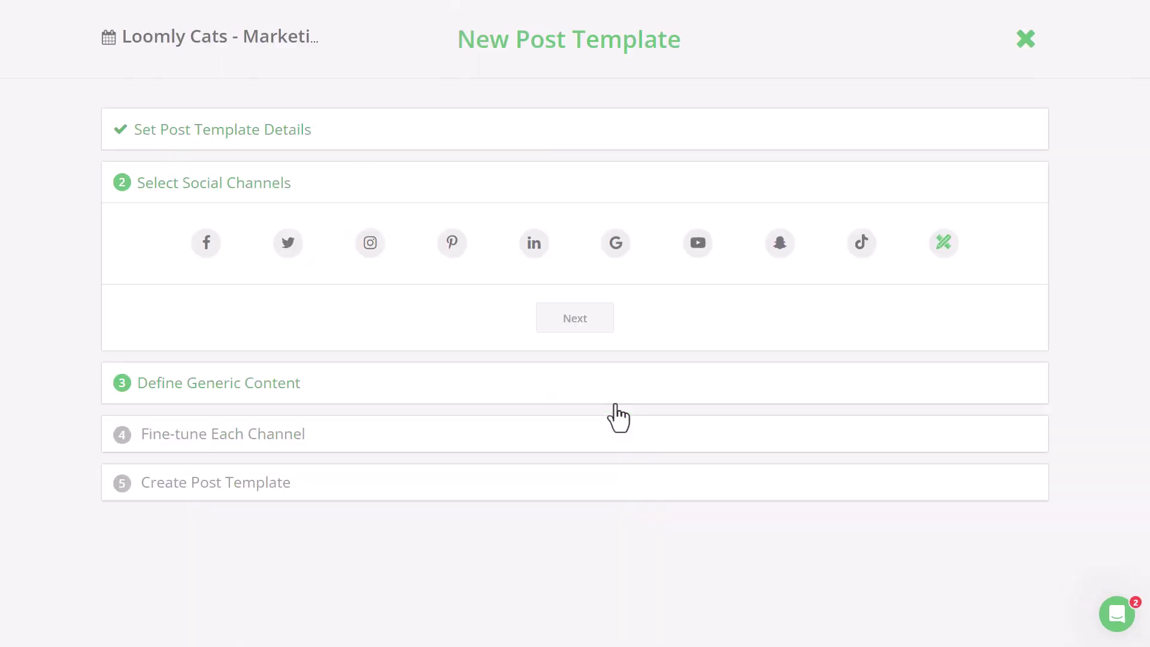
# - Set Facebook as the template channel and paste in the store opening hours text
pyautogui.click(207, 246)
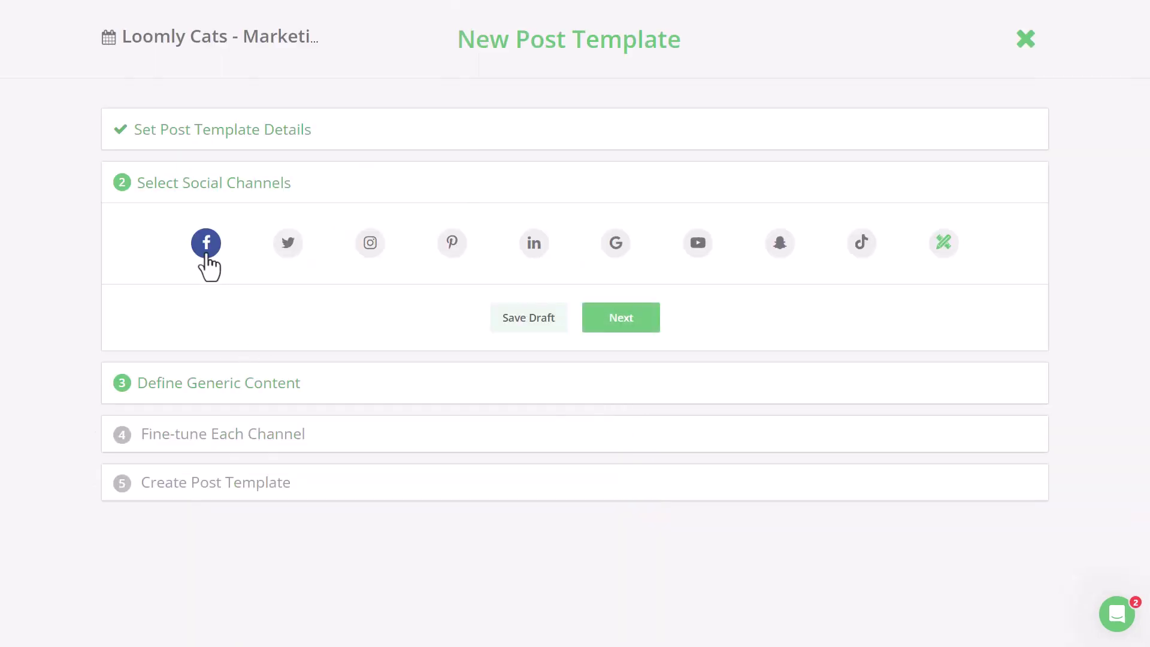
pyautogui.click(630, 330)
pyautogui.click(617, 350)
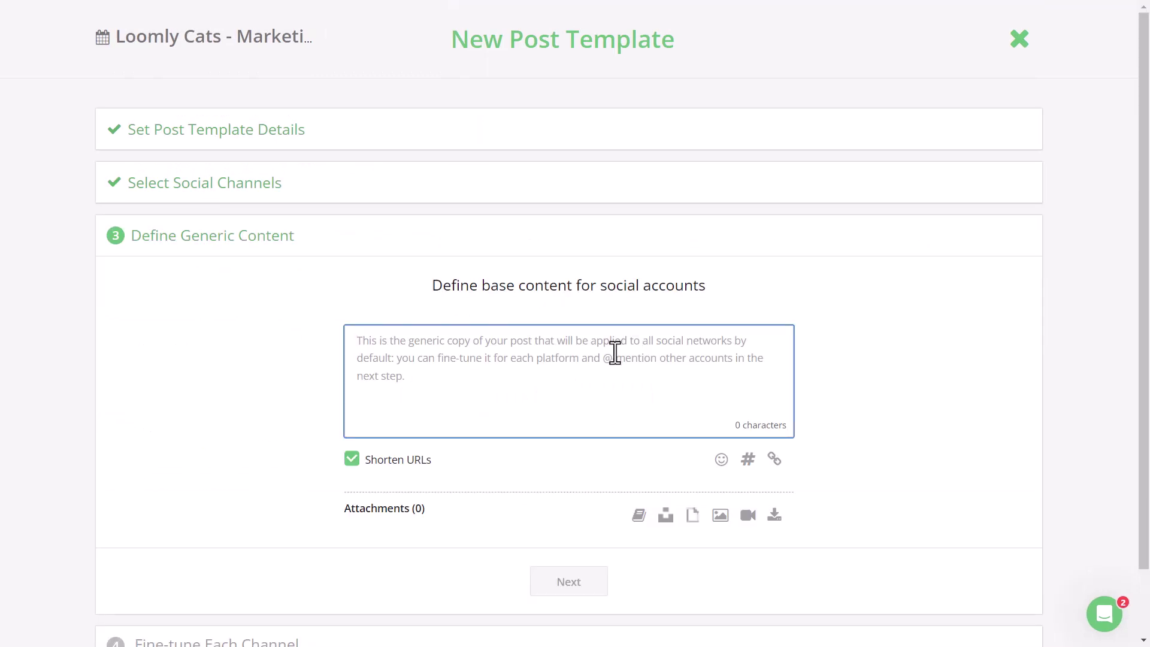
pyautogui.write('Store hours  Monday - Friday 11-5 Saturday: 10-8 Sunday: Closed')
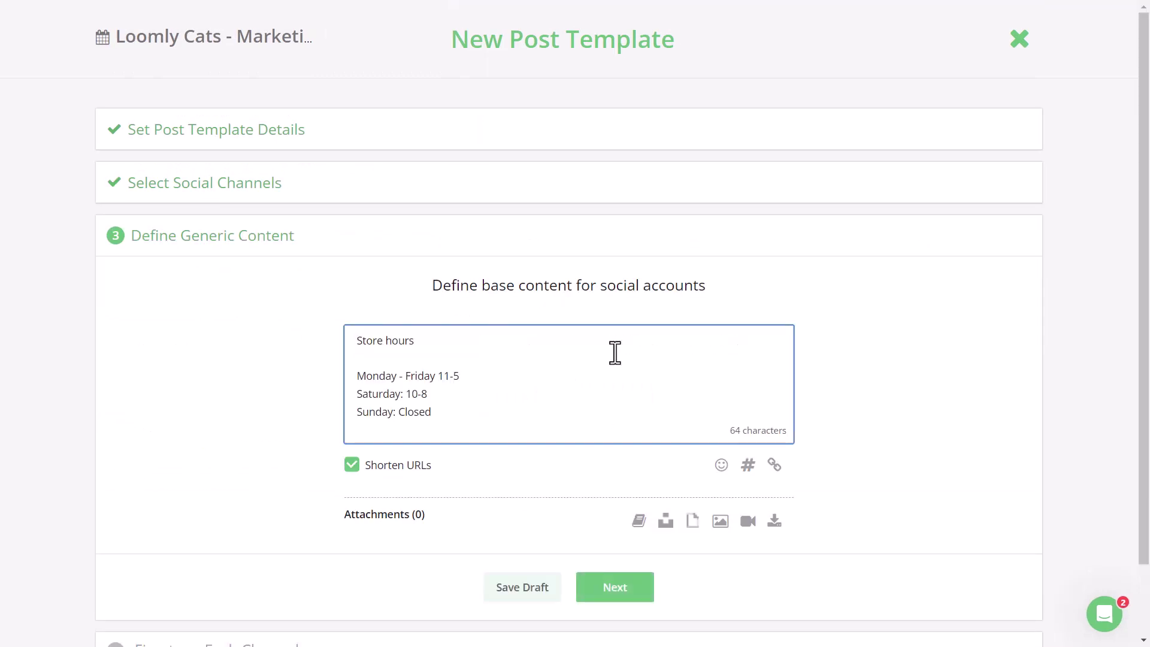
pyautogui.click(633, 591)
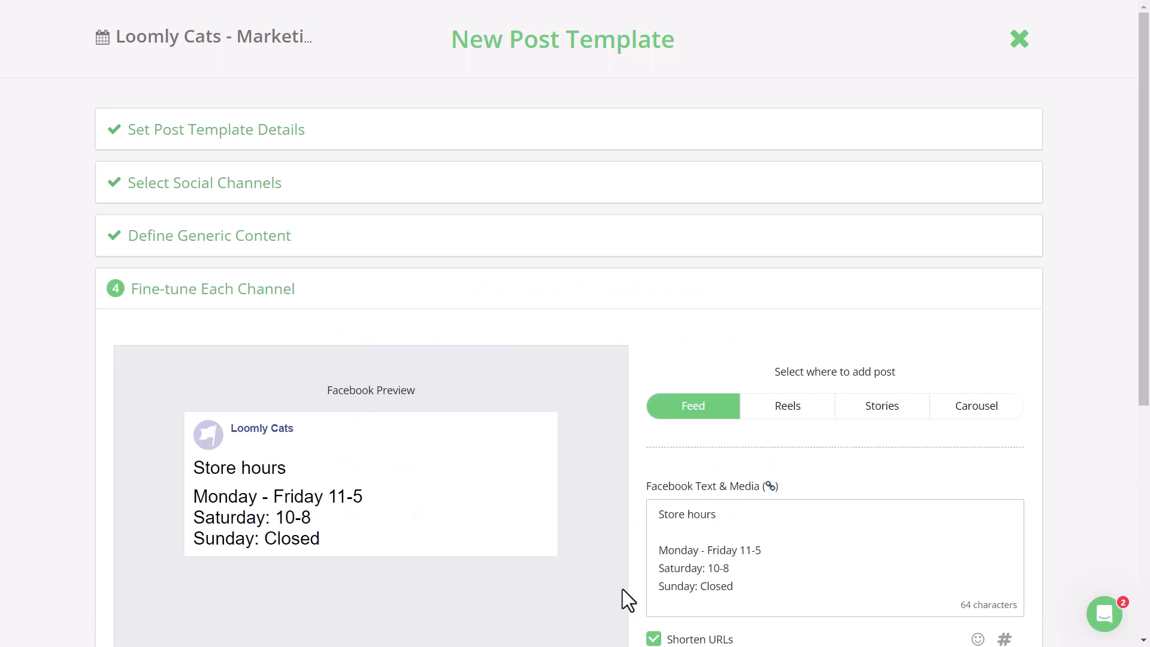
pyautogui.scroll(-5, 623, 593)
pyautogui.click(621, 554)
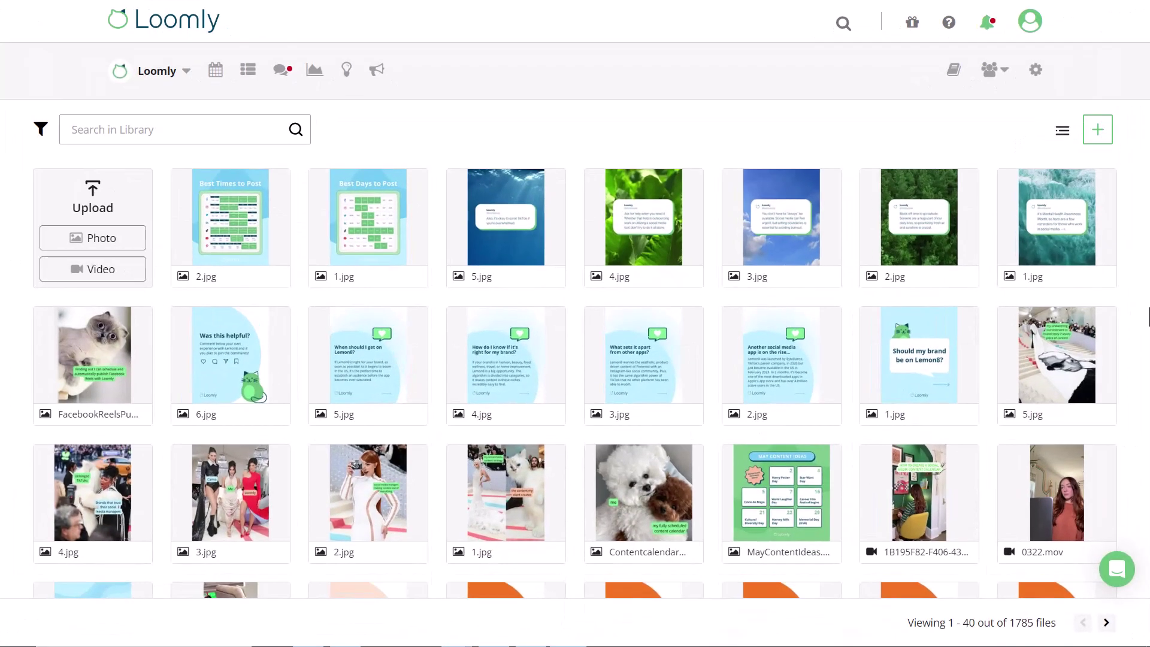
# - On the next library page, review the asset type, label, used-in-post and marked-as-used filters
pyautogui.click(1106, 622)
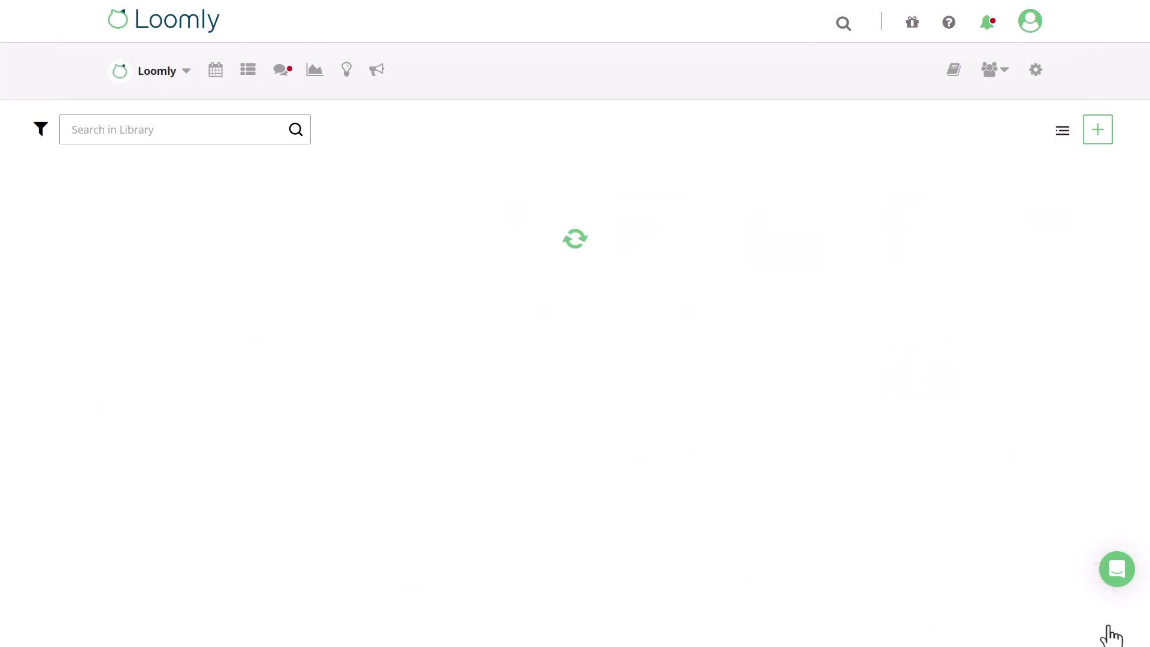
pyautogui.click(42, 135)
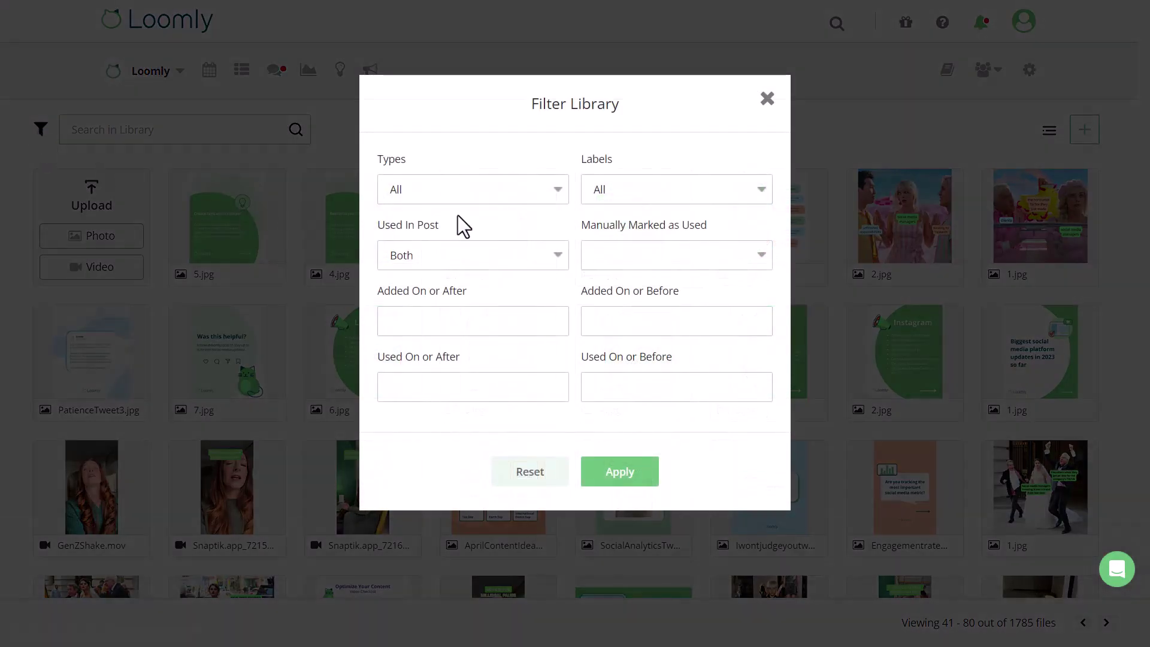
pyautogui.click(481, 195)
pyautogui.click(634, 192)
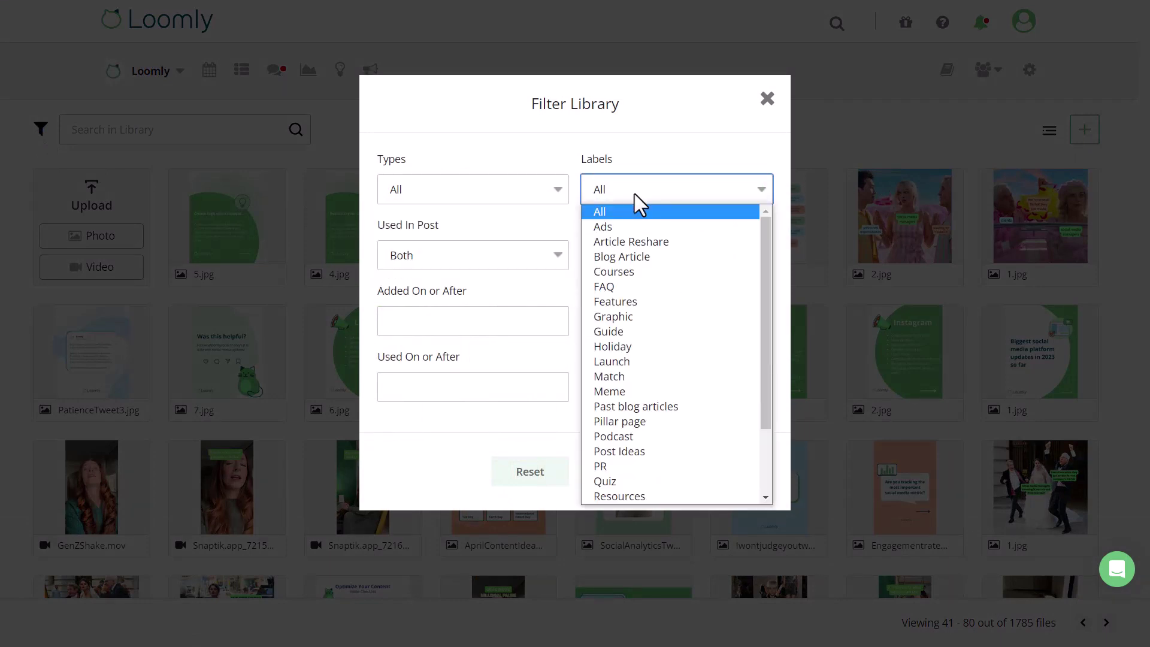
pyautogui.click(516, 266)
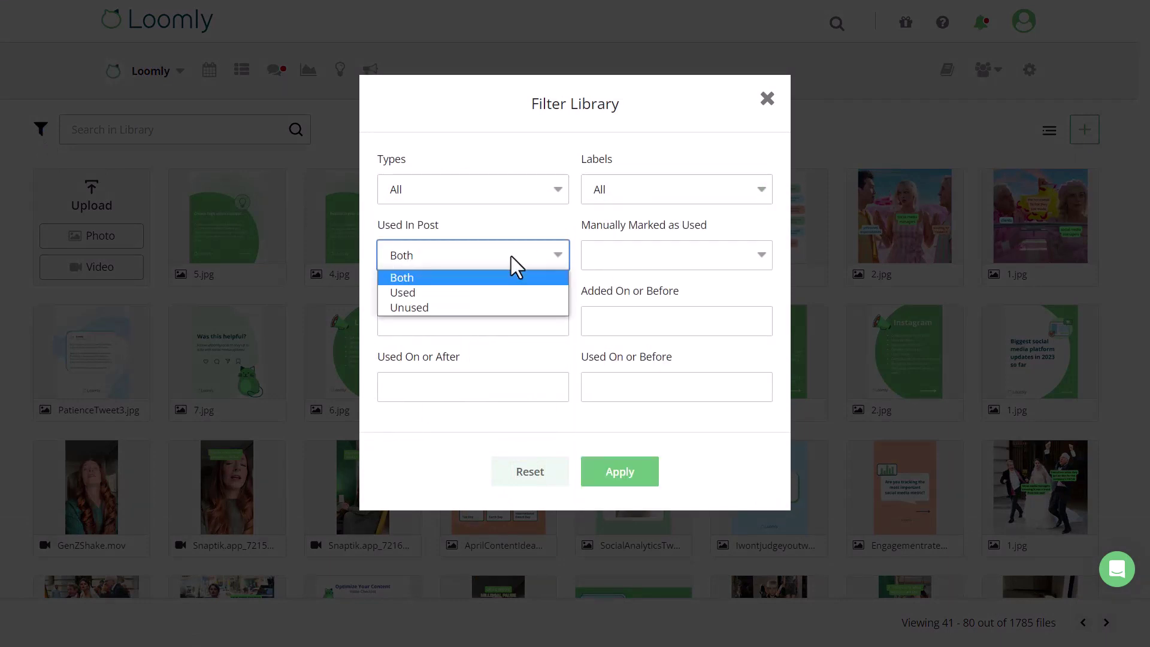
pyautogui.click(623, 260)
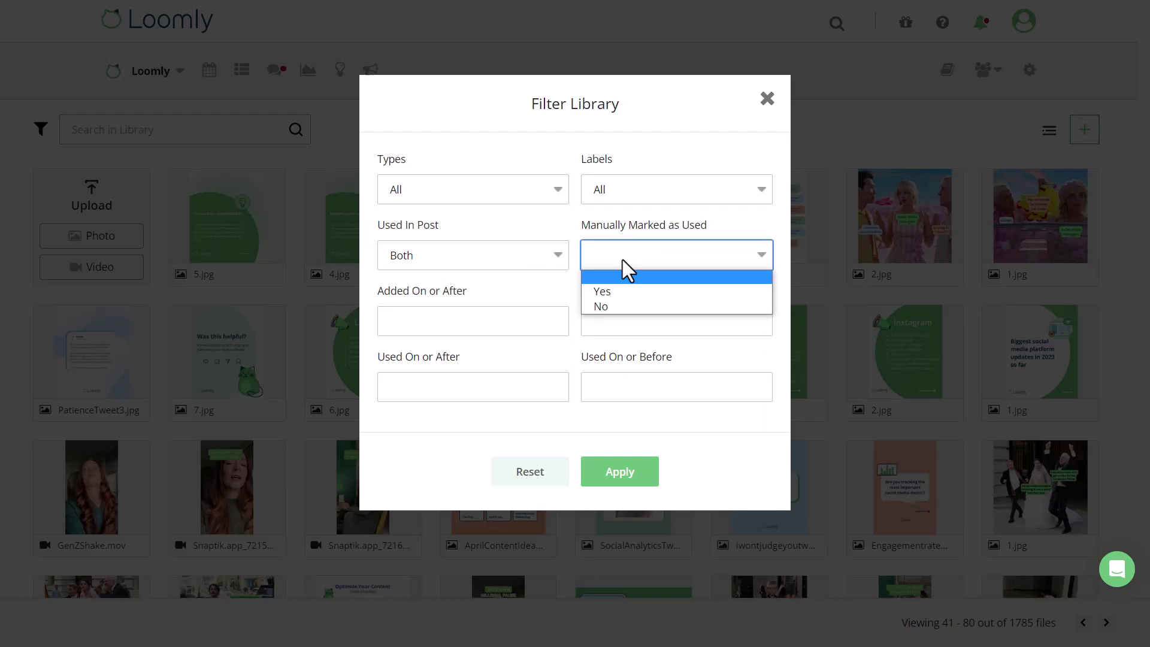
# - Check the added and used date range fields, then close the filter unapplied
pyautogui.click(525, 326)
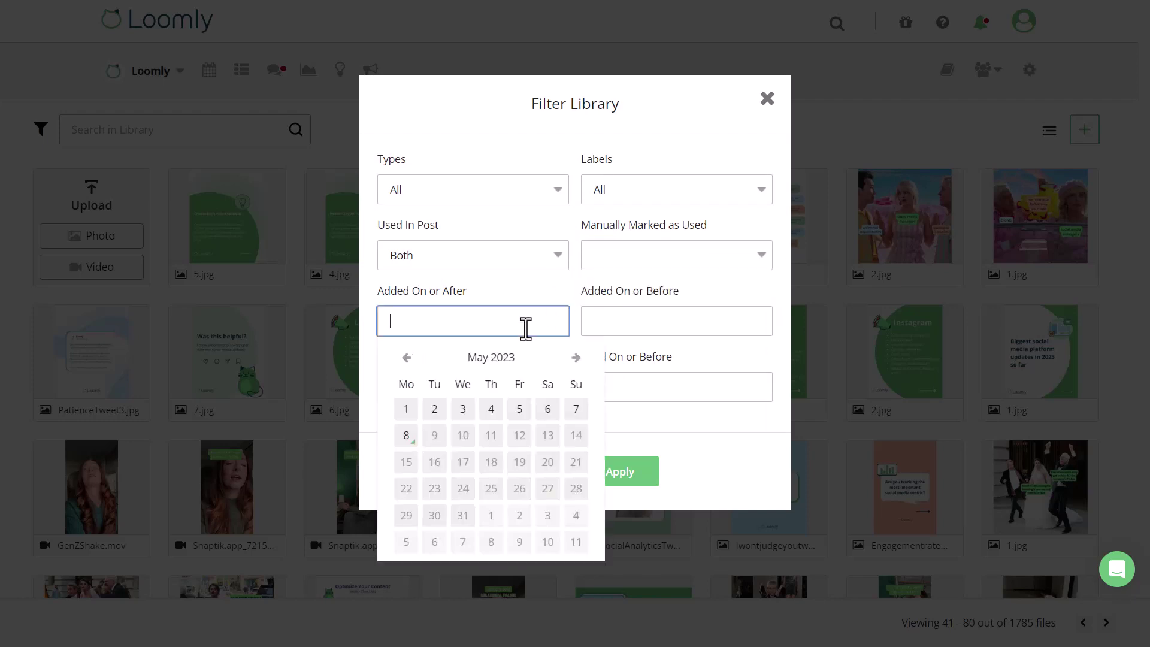
pyautogui.click(626, 325)
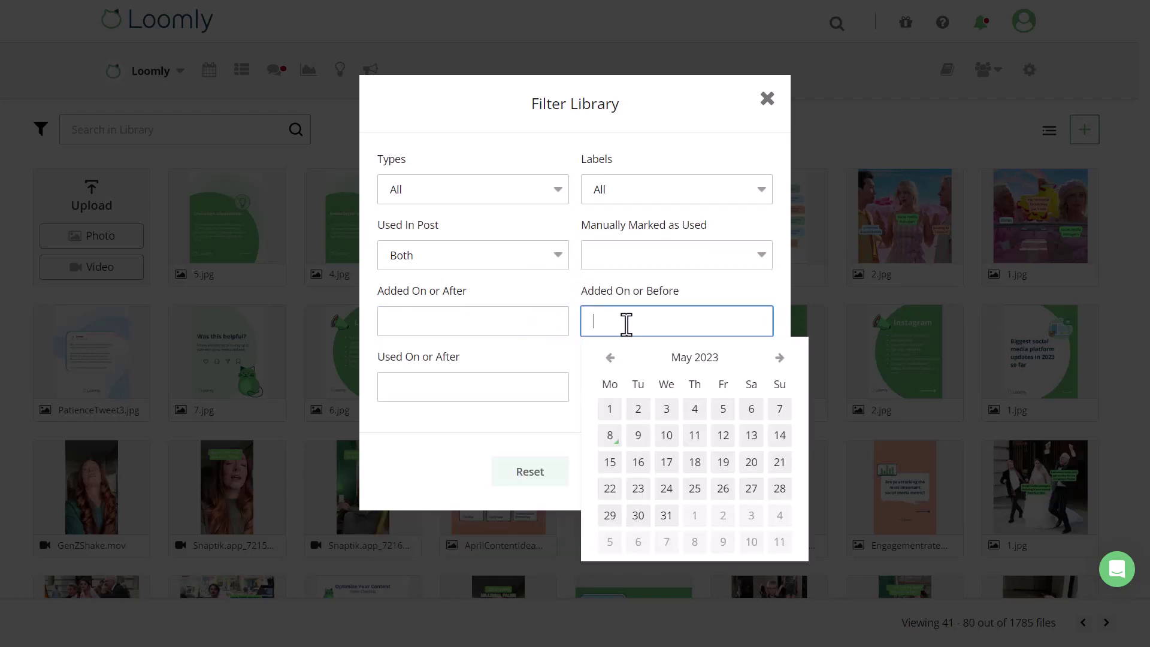
pyautogui.click(519, 391)
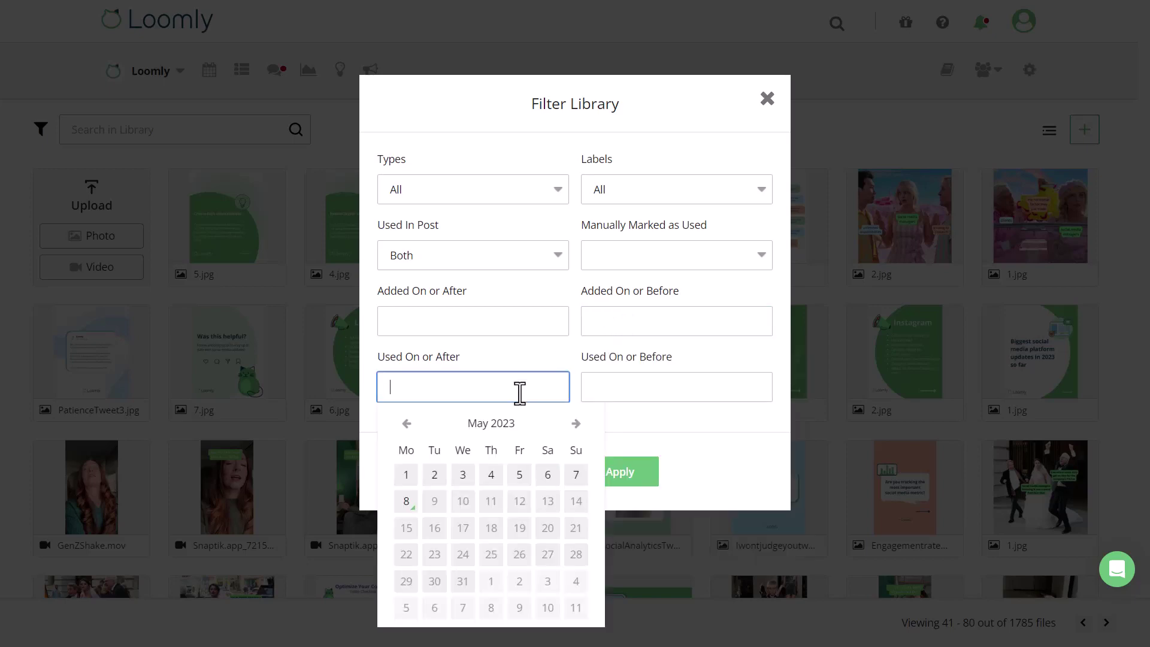
pyautogui.click(672, 386)
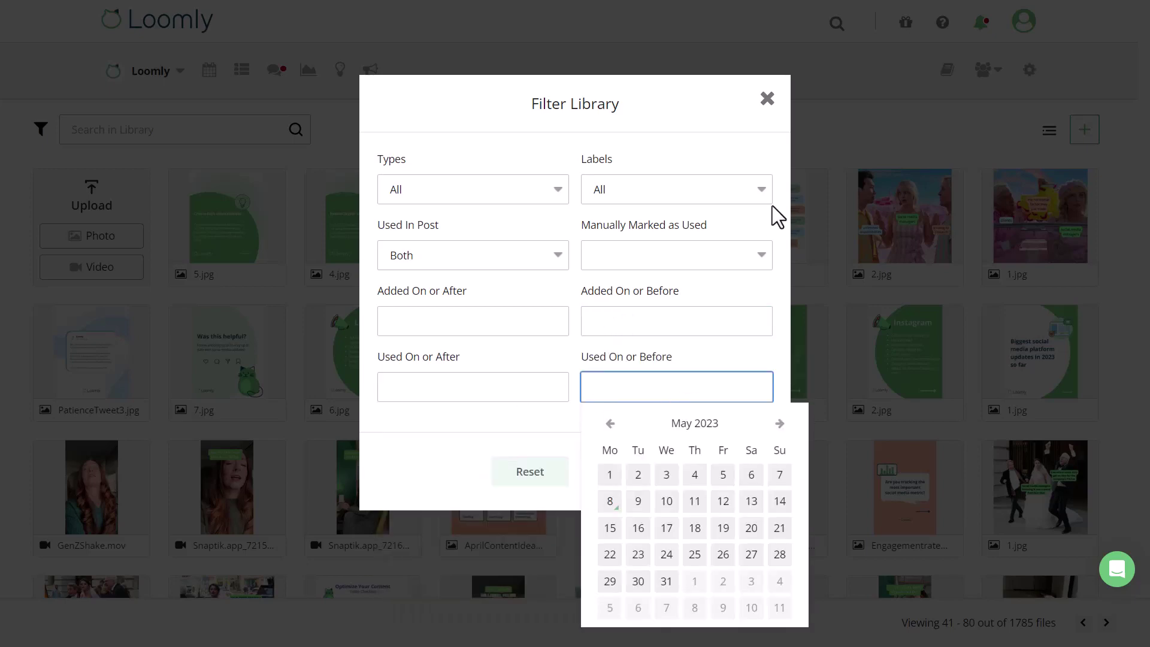
pyautogui.click(767, 99)
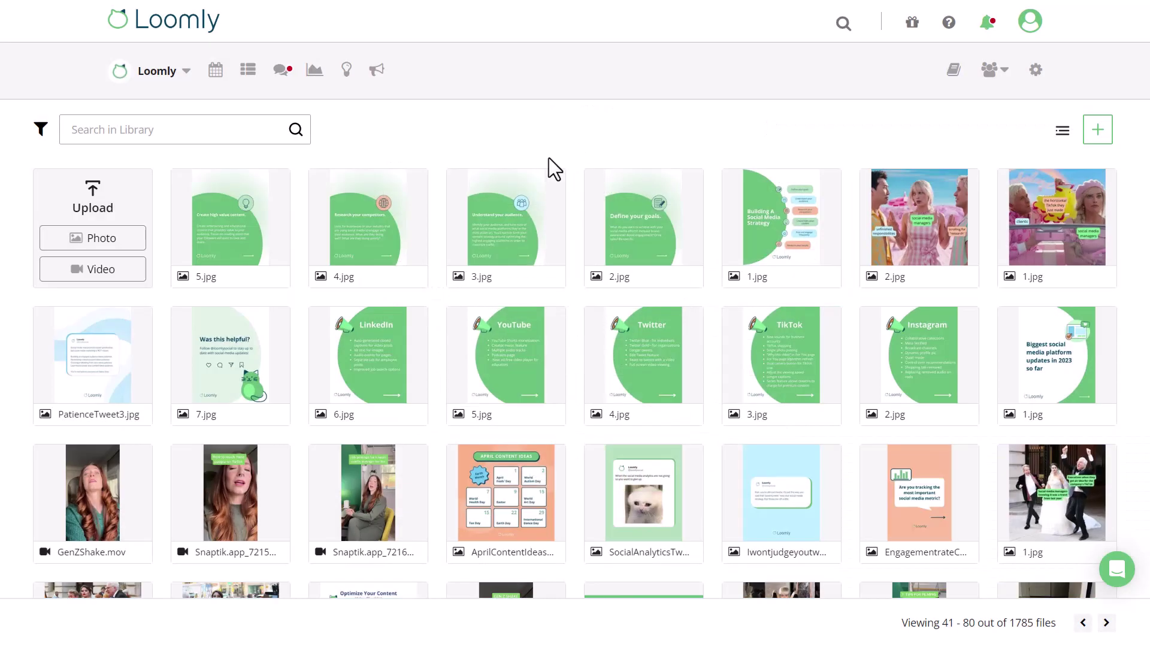
# - Select 3.jpg through the last top-row image, check Label Asset unchanged, and view more bulk actions
pyautogui.click(503, 215)
pyautogui.click(658, 227)
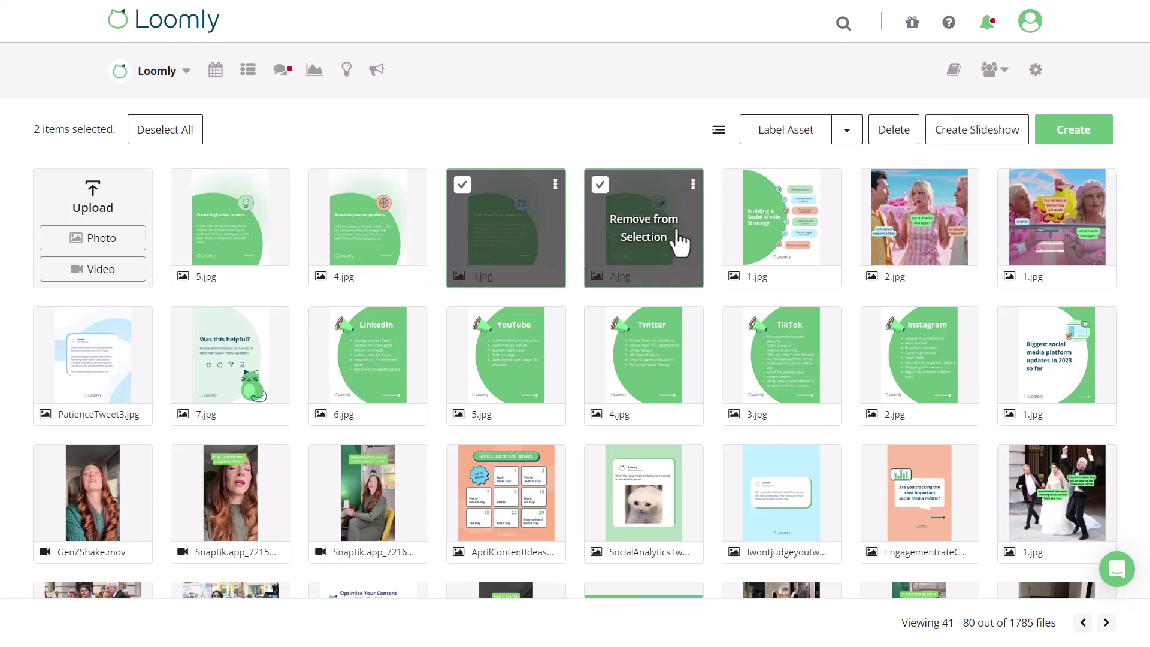
pyautogui.keyDown('shift'); pyautogui.click(1075, 239); pyautogui.keyUp('shift')
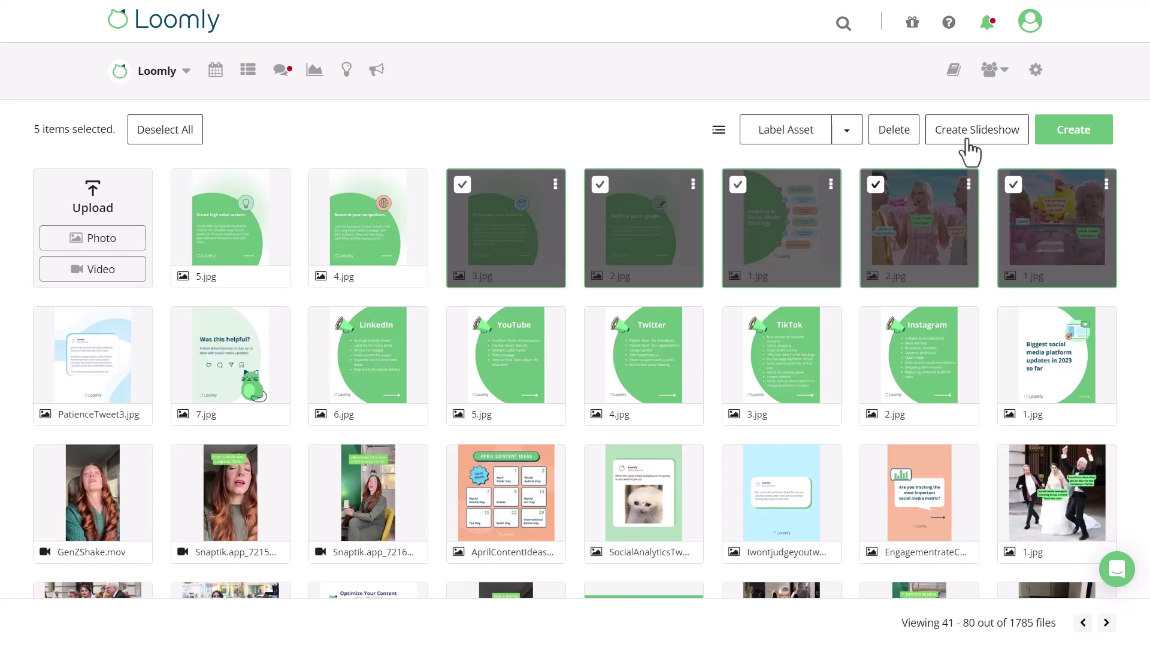
pyautogui.click(795, 139)
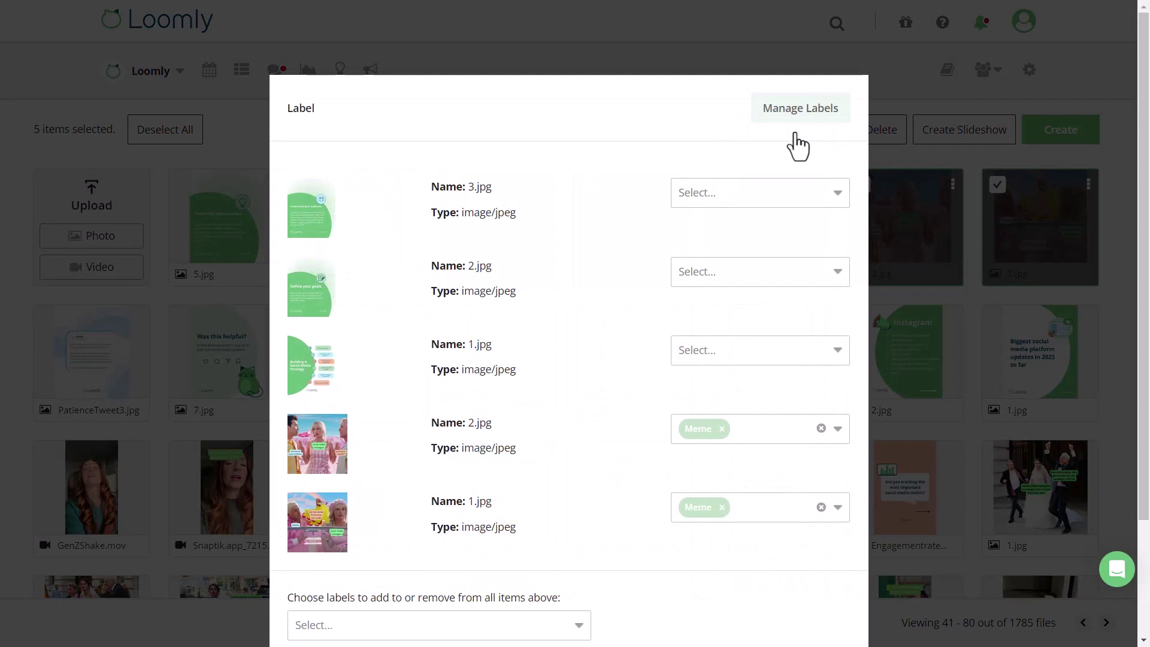
pyautogui.click(907, 158)
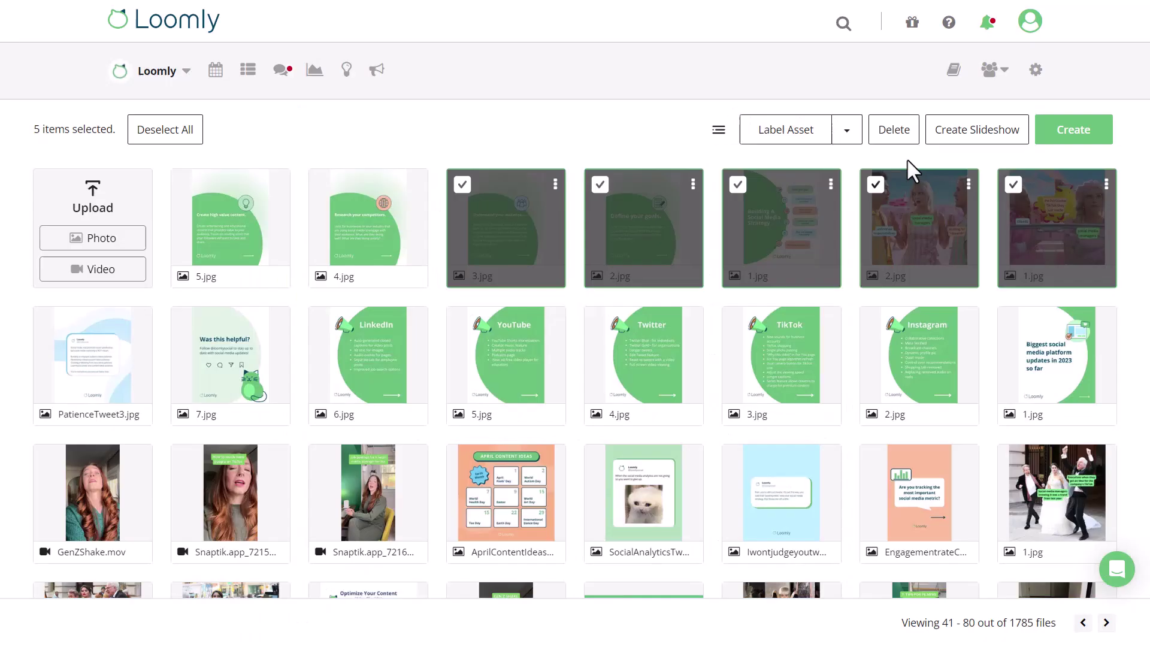
pyautogui.click(845, 134)
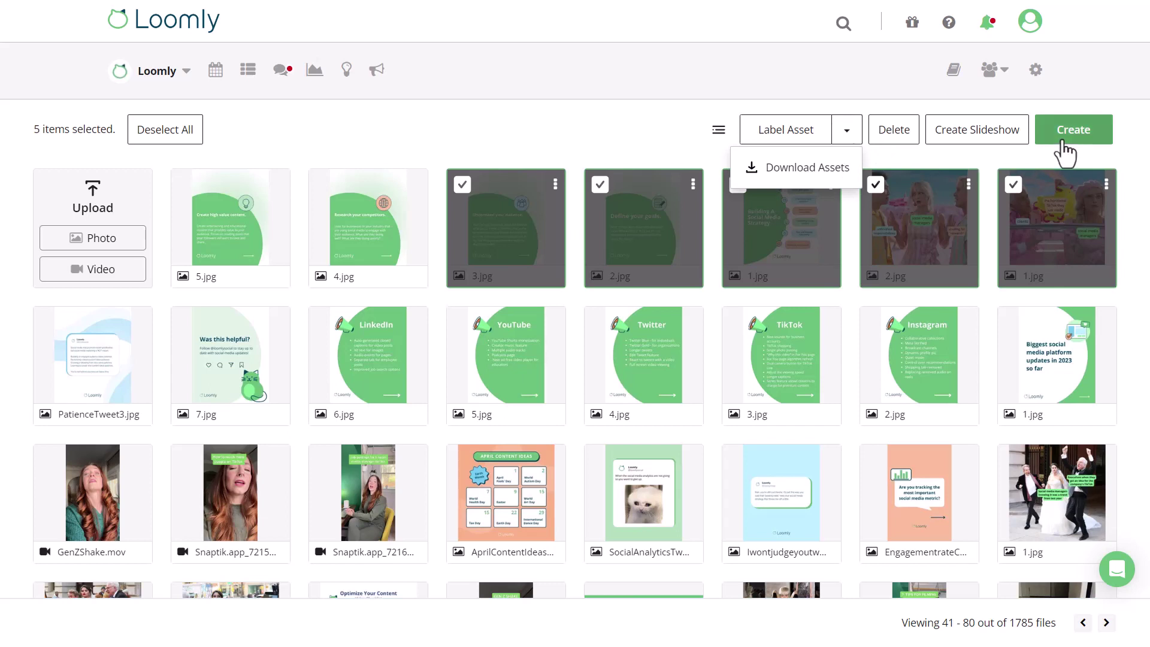
# - Switch the library to list view and bring up the actions for the 5.jpg row
pyautogui.click(719, 133)
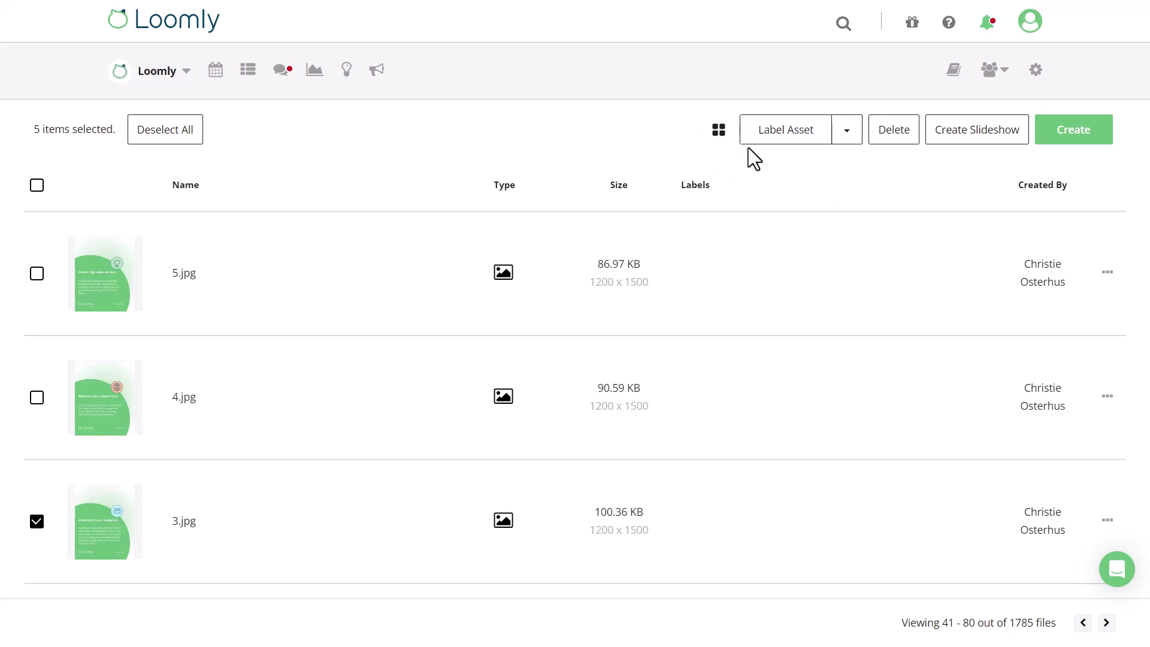
pyautogui.click(1107, 273)
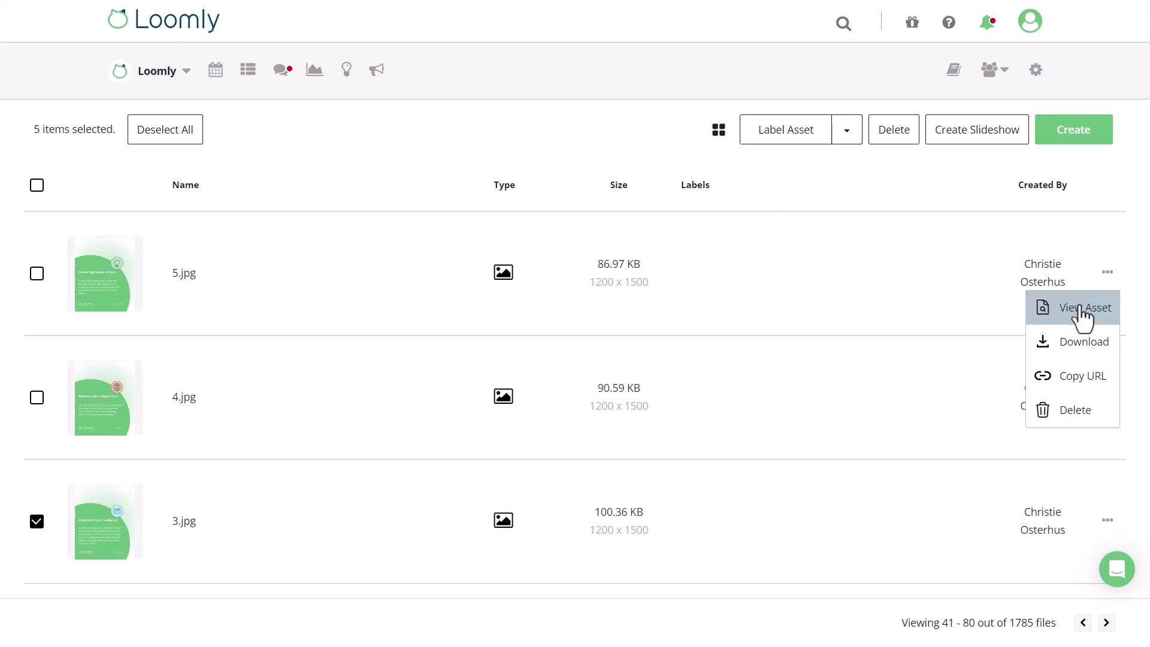
# - View 5.jpg, start its description, copy its link, and show its more-options menu
pyautogui.click(114, 290)
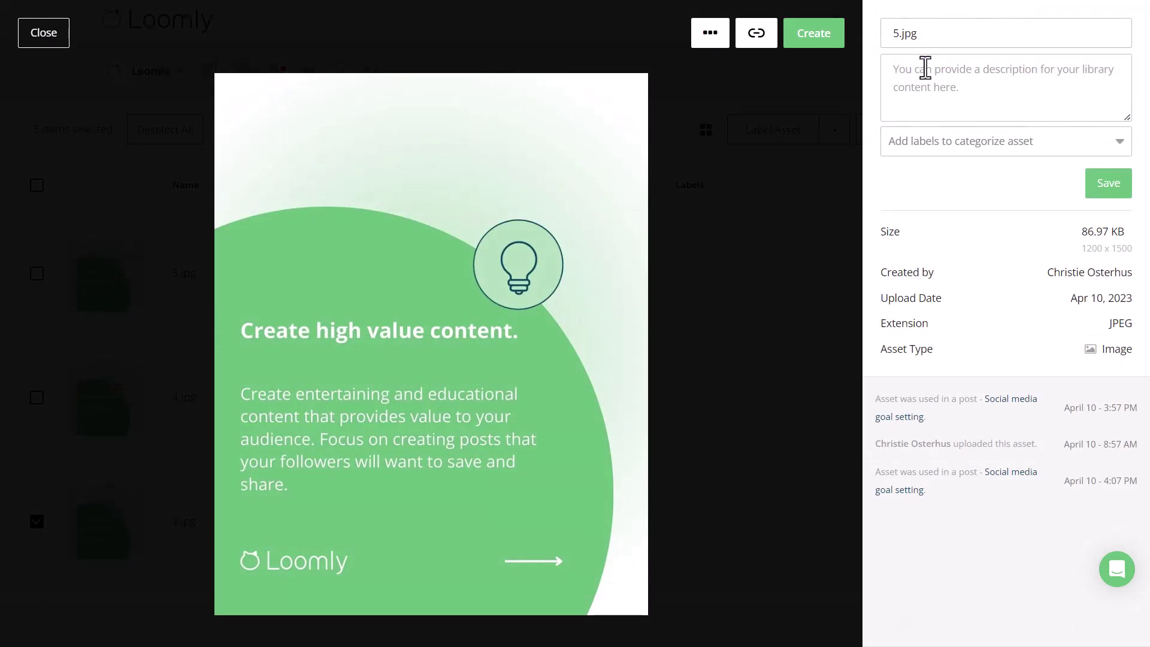
pyautogui.click(920, 91)
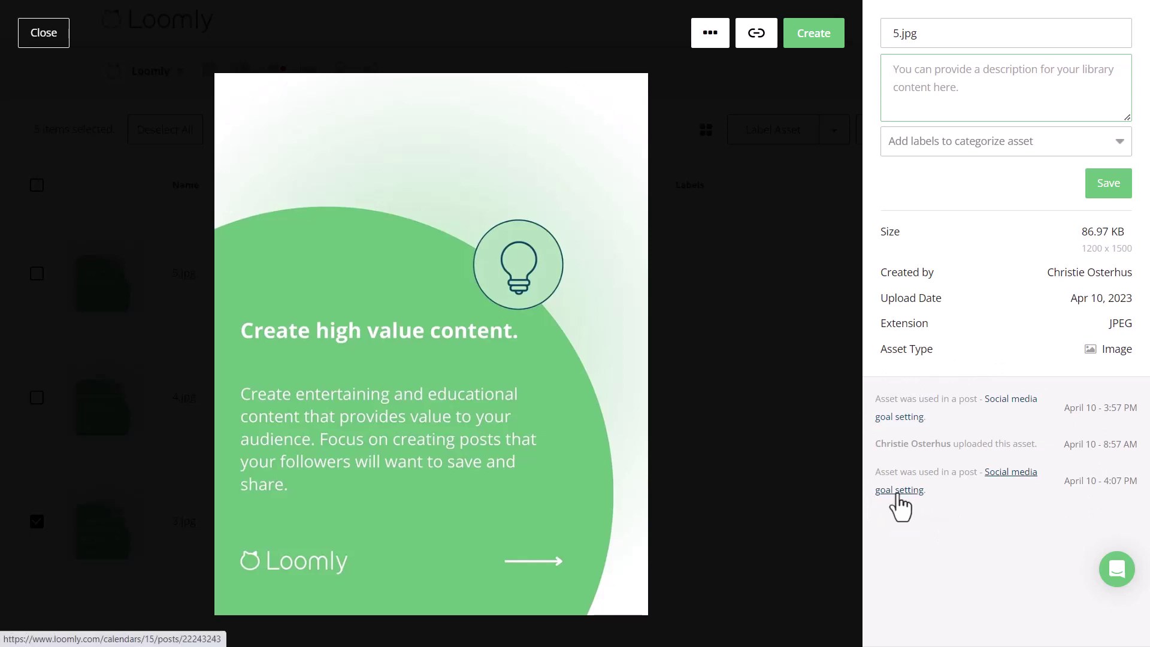
pyautogui.click(755, 41)
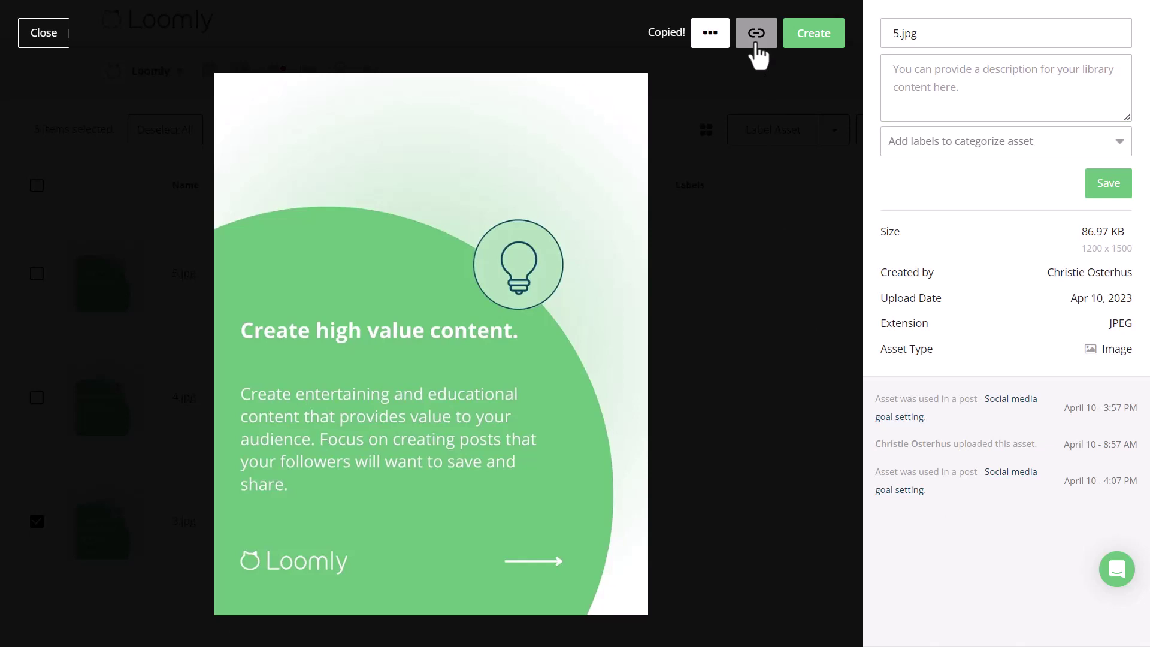
pyautogui.click(711, 36)
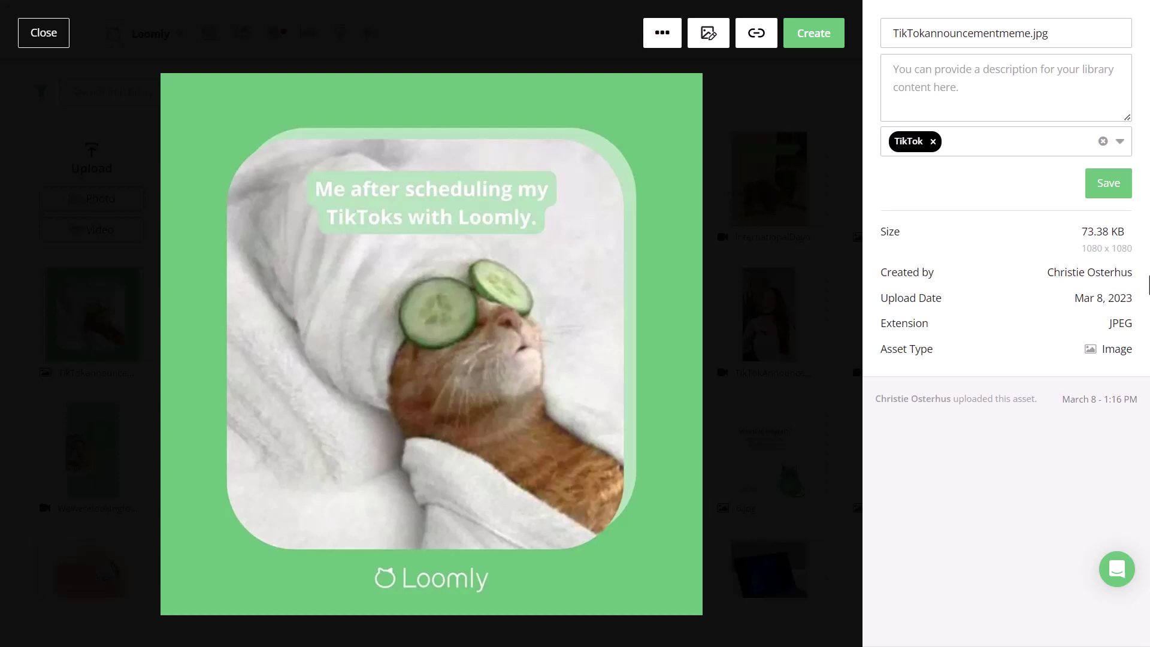
# - Open TikTokannouncementmeme.jpg in the image editor on its 1080 x 1080 crop tools
pyautogui.click(663, 40)
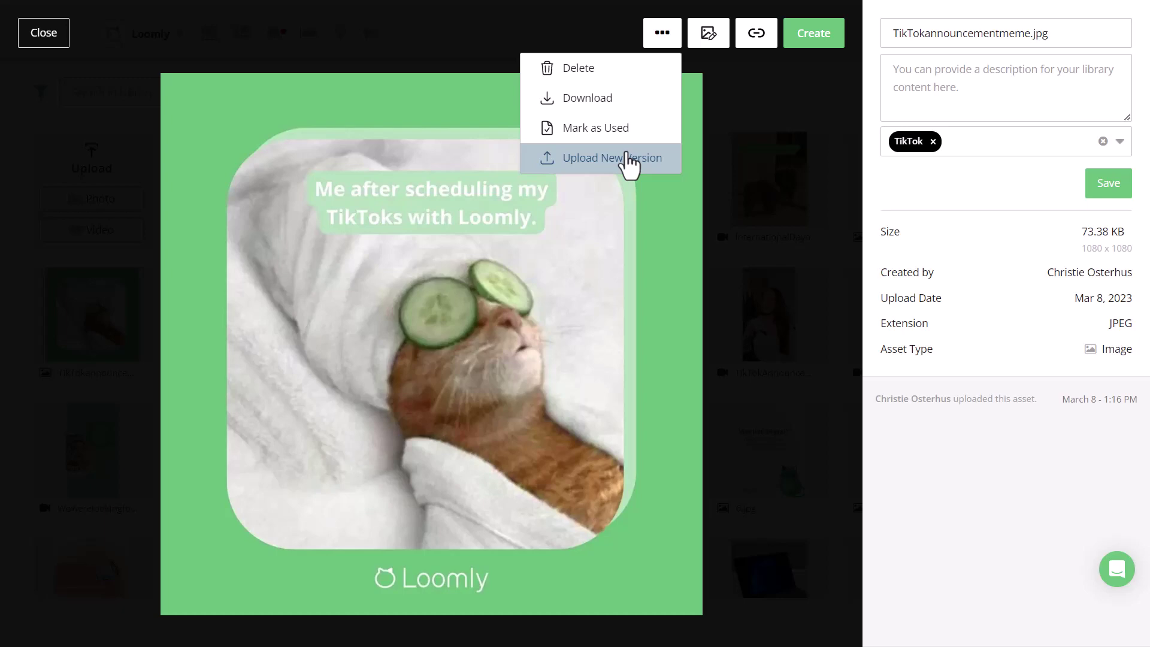
pyautogui.click(708, 55)
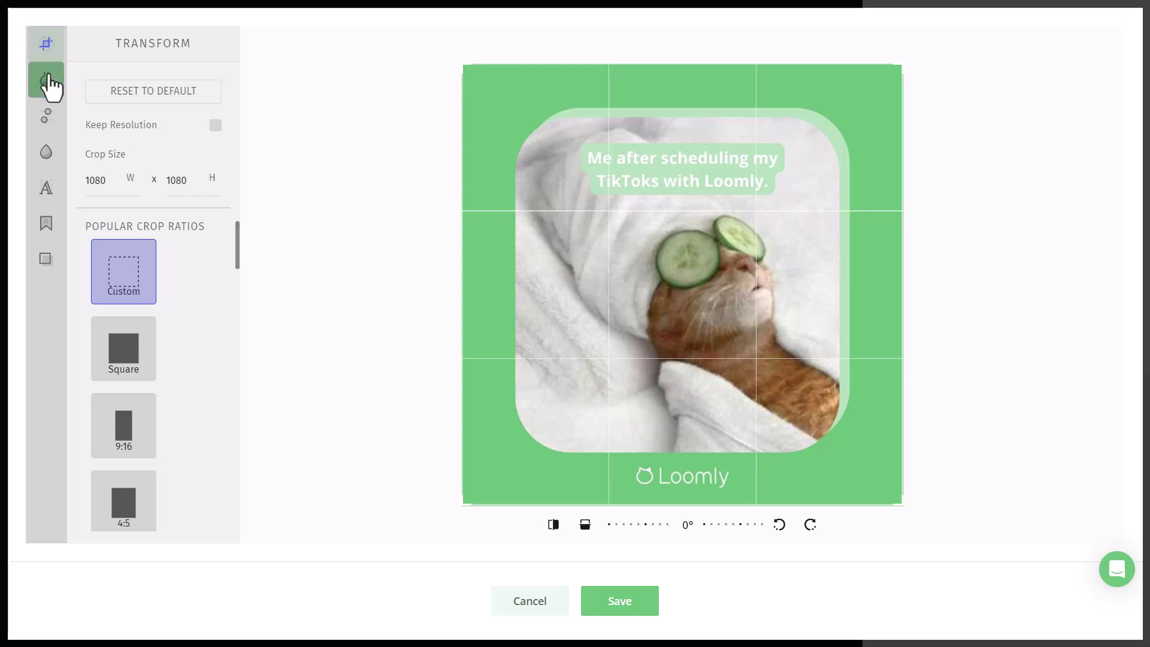
# - Look through the Filters, Adjust and Focus tools, then add the 'Write Something With Style' text design
pyautogui.click(46, 81)
pyautogui.click(46, 112)
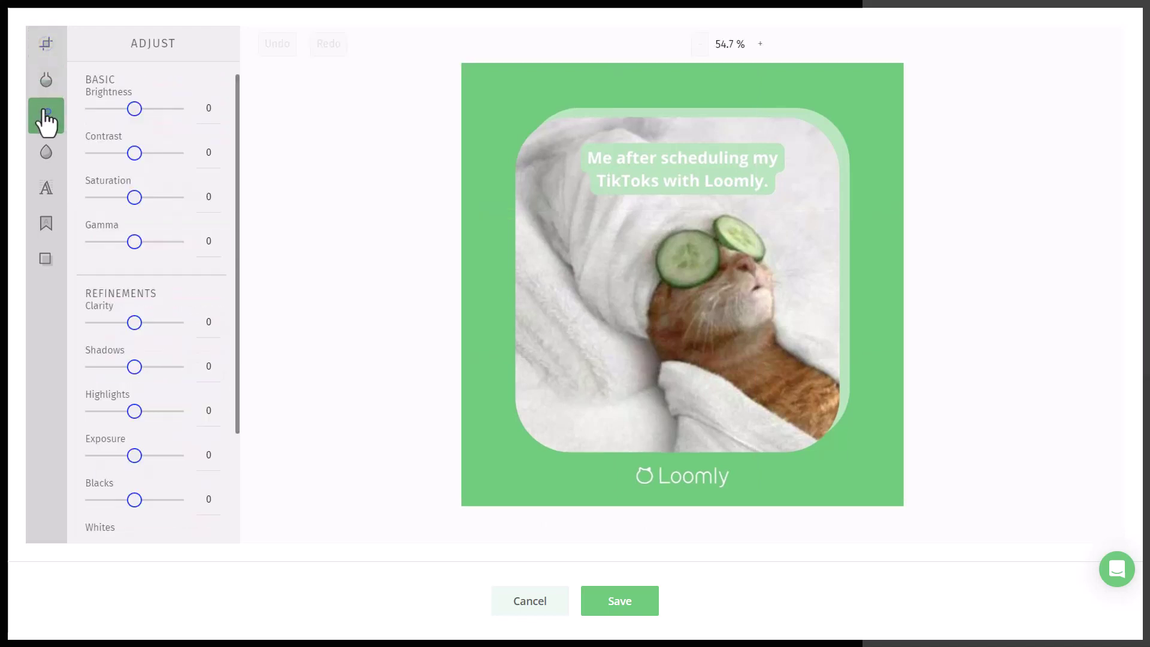
pyautogui.click(39, 158)
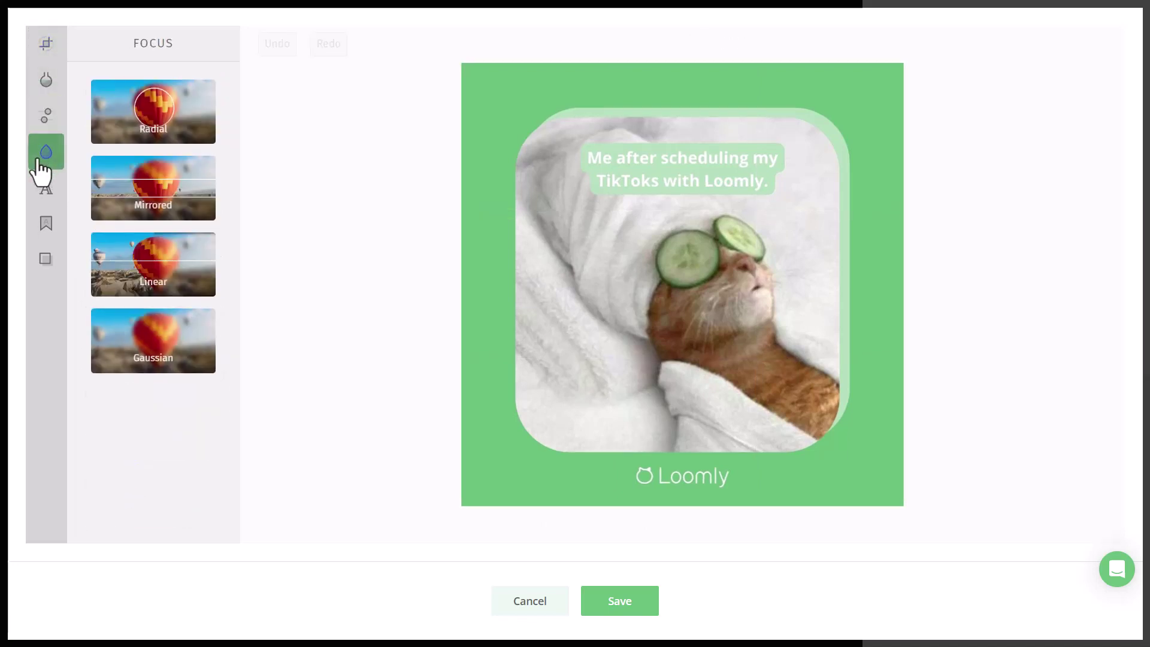
pyautogui.click(39, 232)
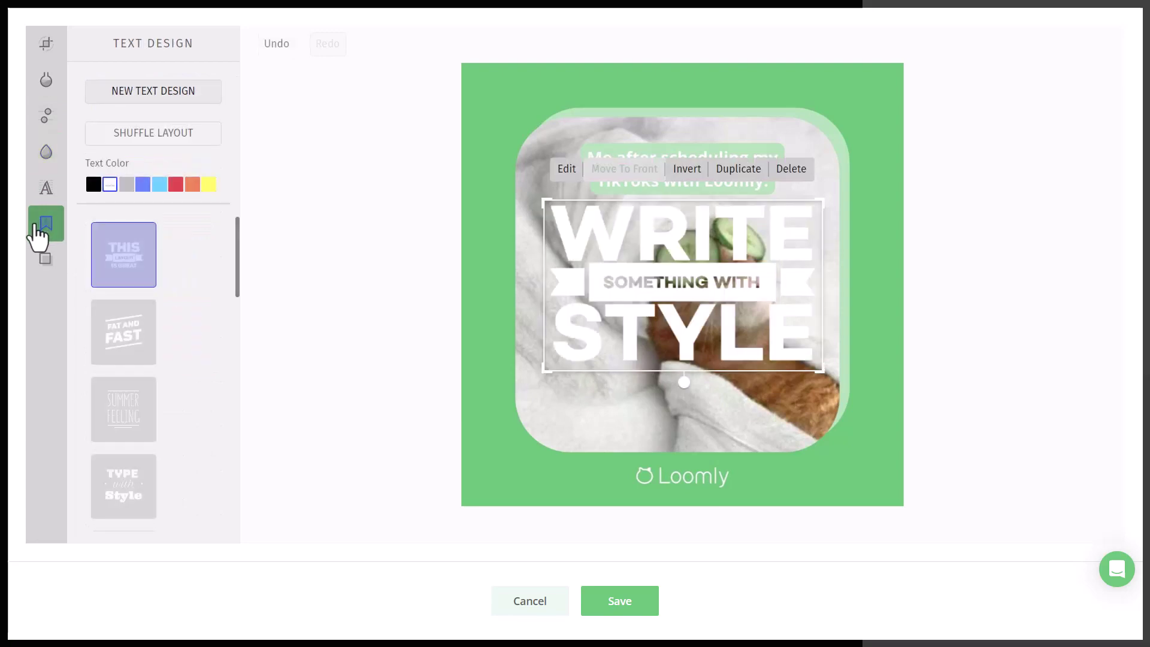